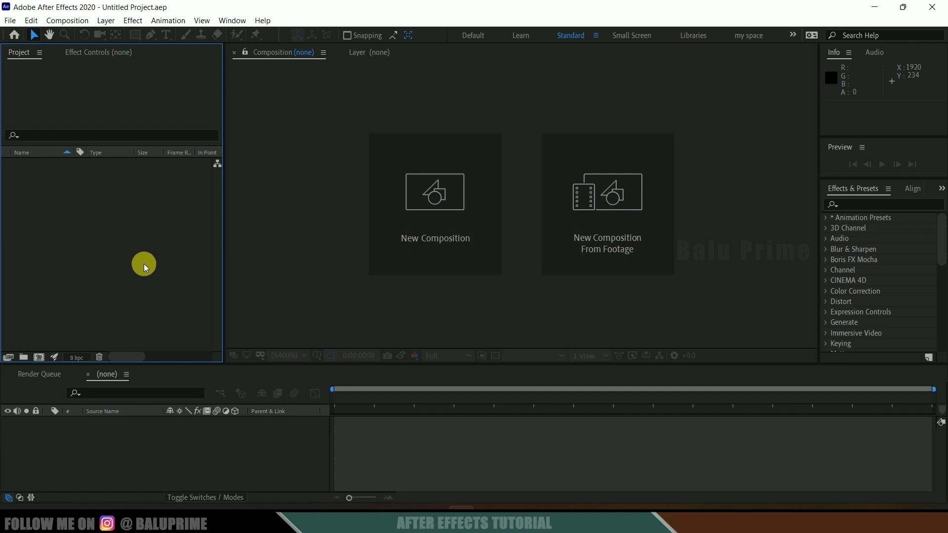
Create a new composition using the HDTV 1080 29.97 preset with a duration of 0;00;18;10
click(431, 218)
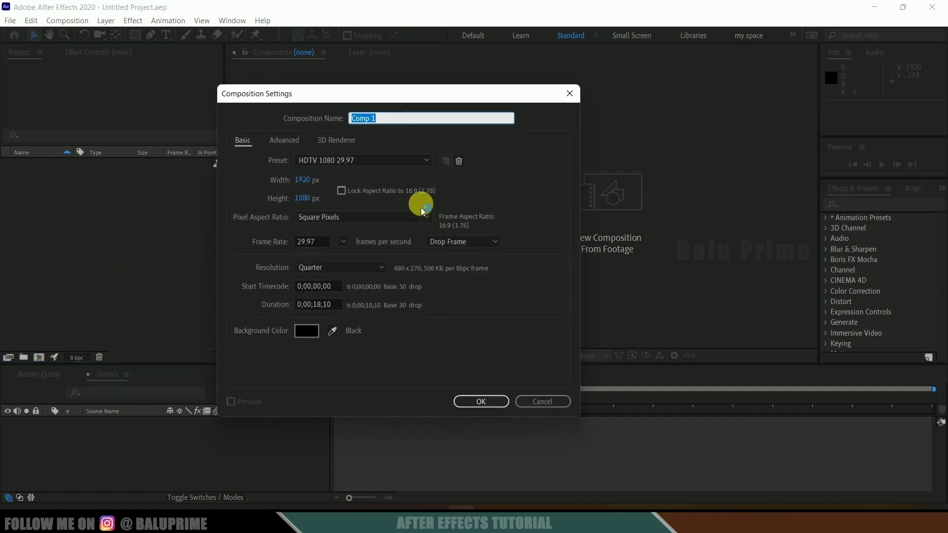
click(371, 163)
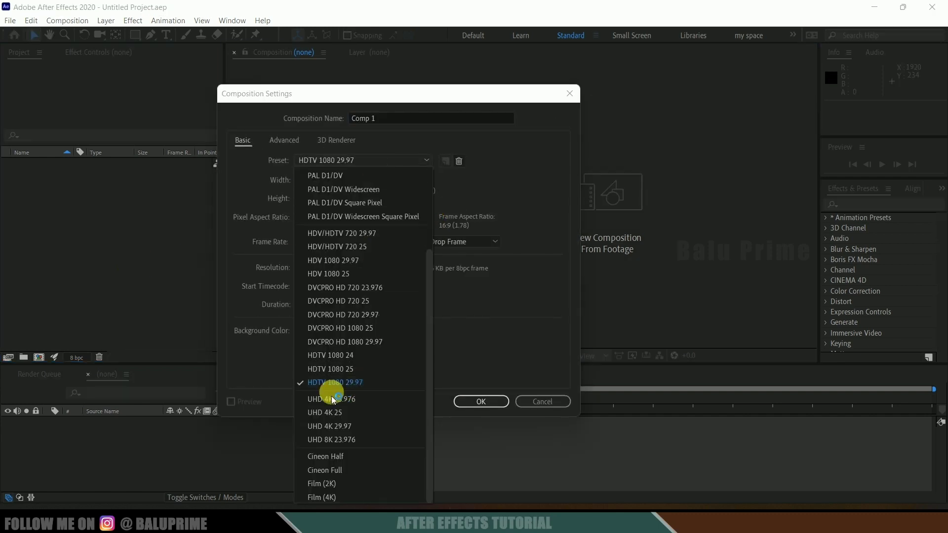
click(343, 384)
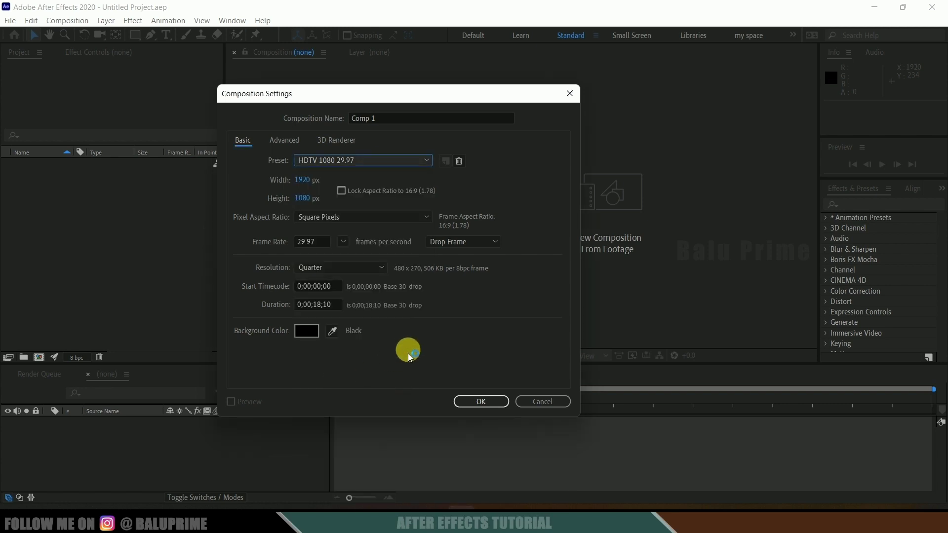
click(316, 243)
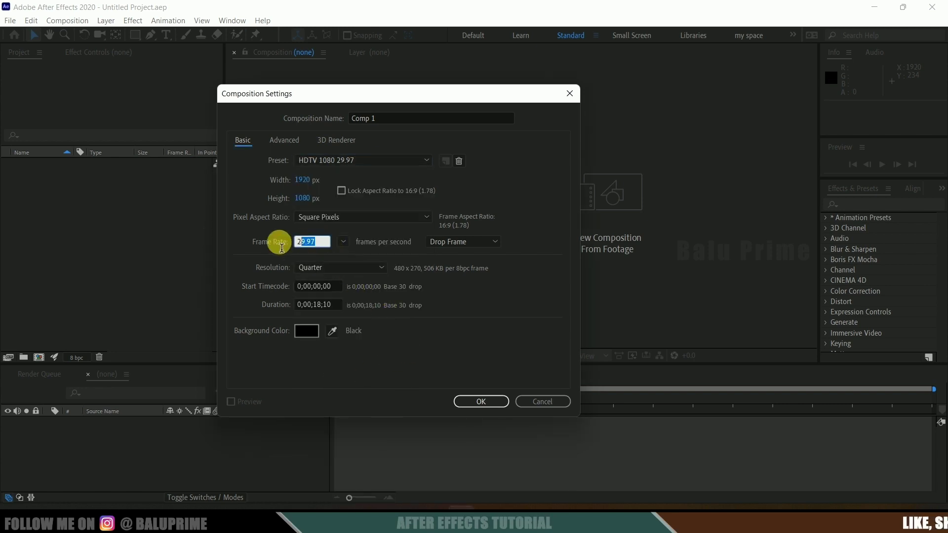
click(331, 305)
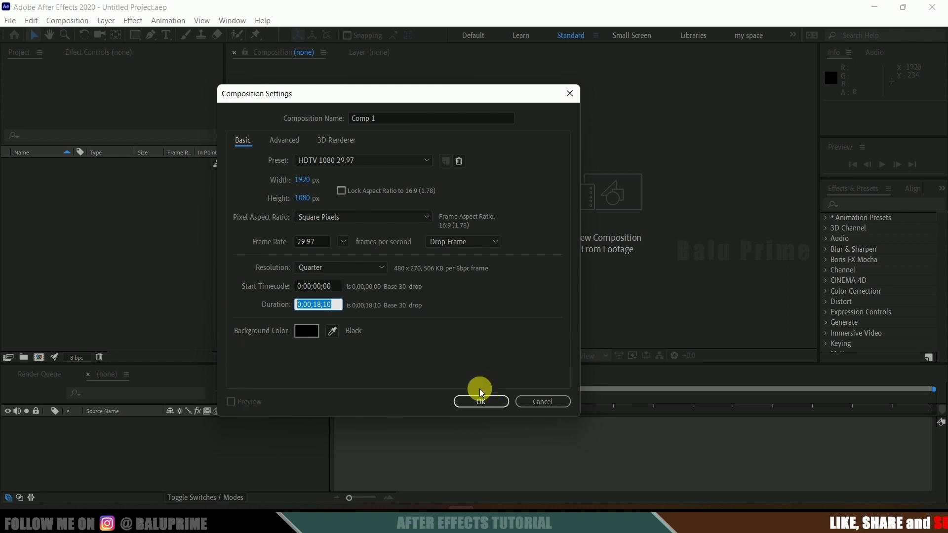
click(469, 401)
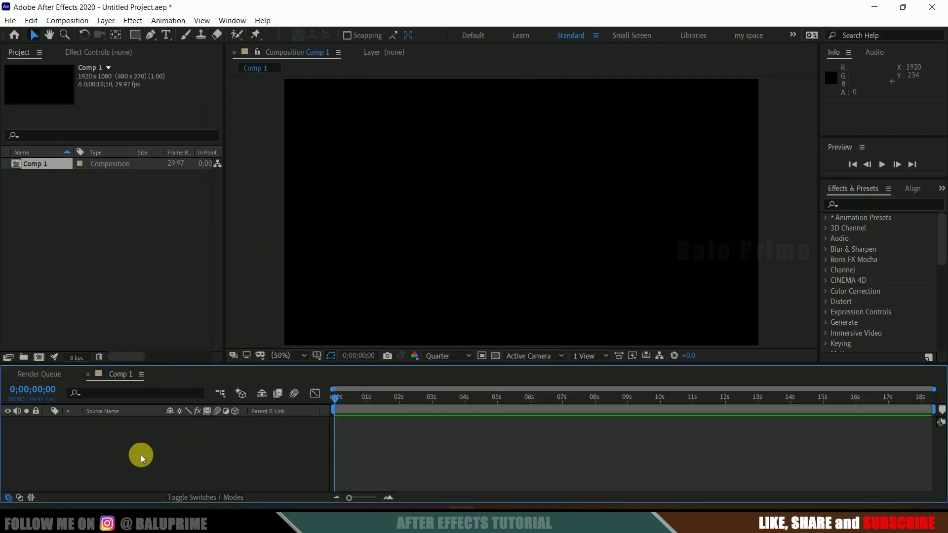
Create a composition-sized black solid layer named BG
click(101, 21)
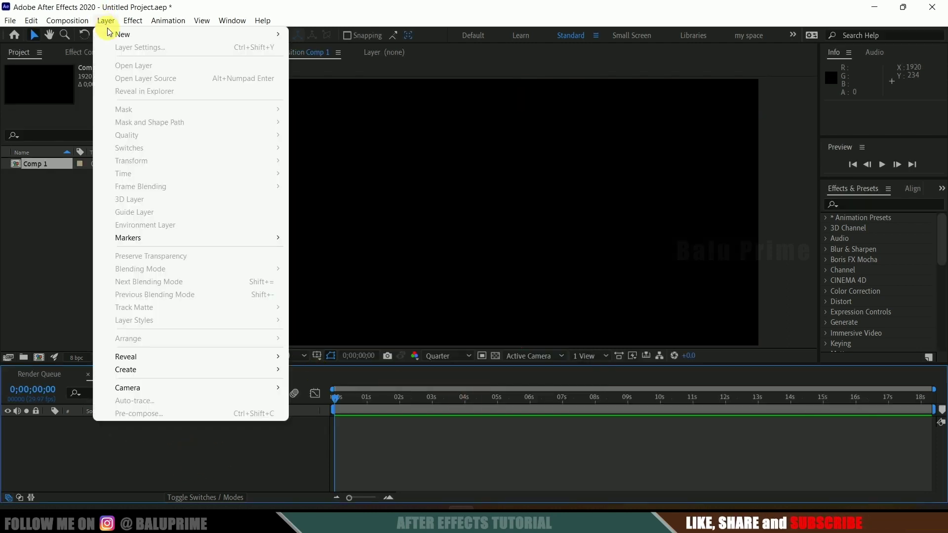
mouse_move(187, 32)
click(309, 46)
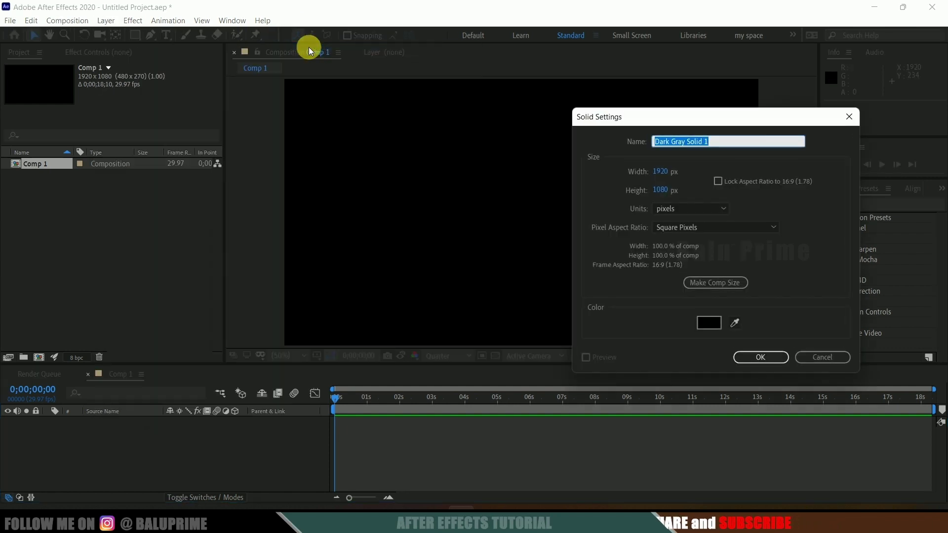
text(BG)
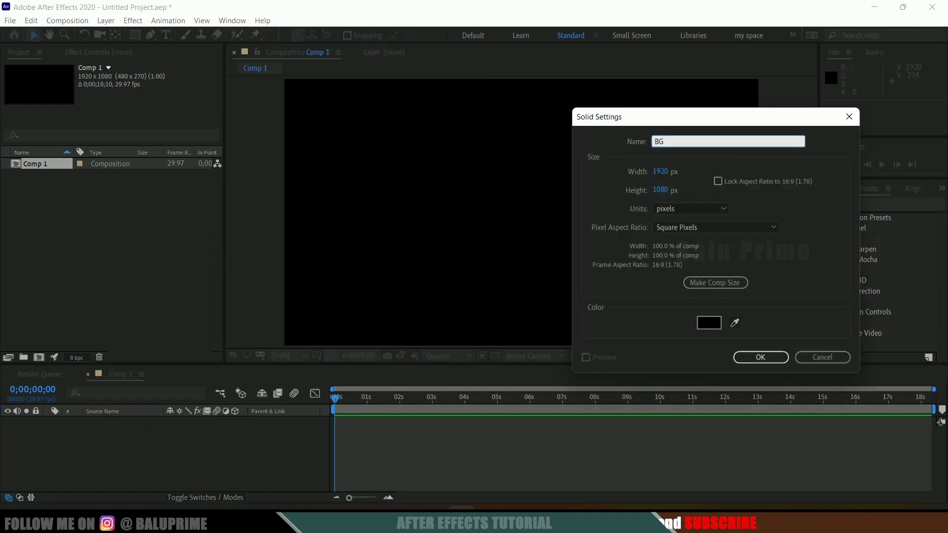
click(718, 282)
click(765, 358)
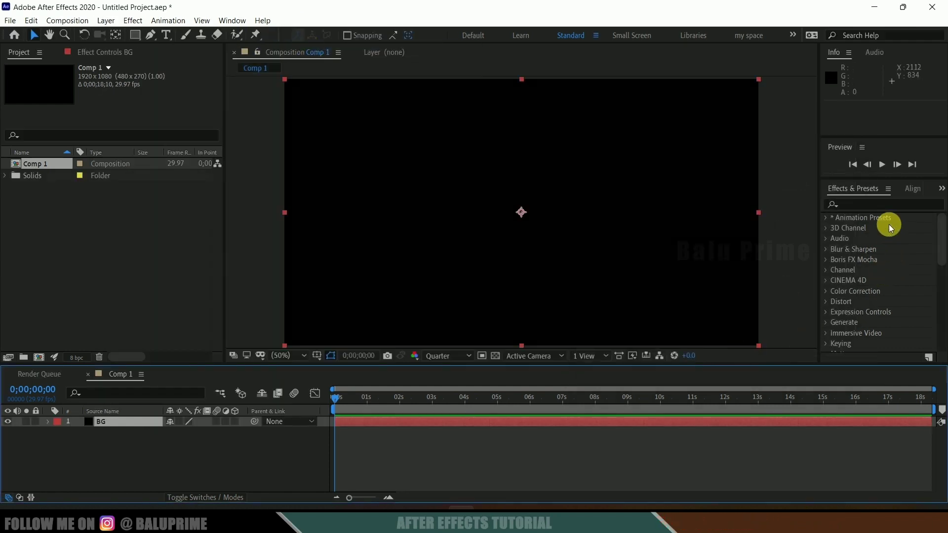
Search the effects for "ramp" and apply Gradient Ramp to the BG layer
click(877, 206)
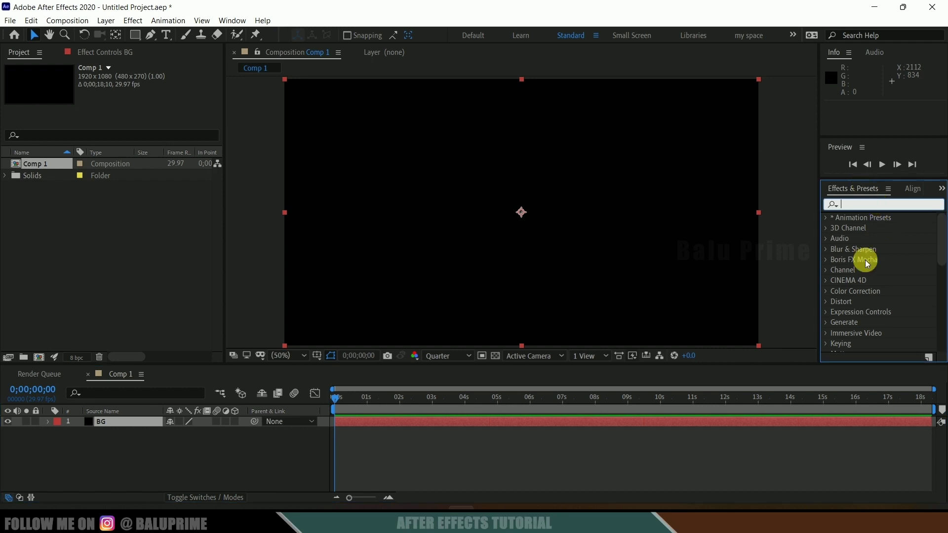
click(247, 22)
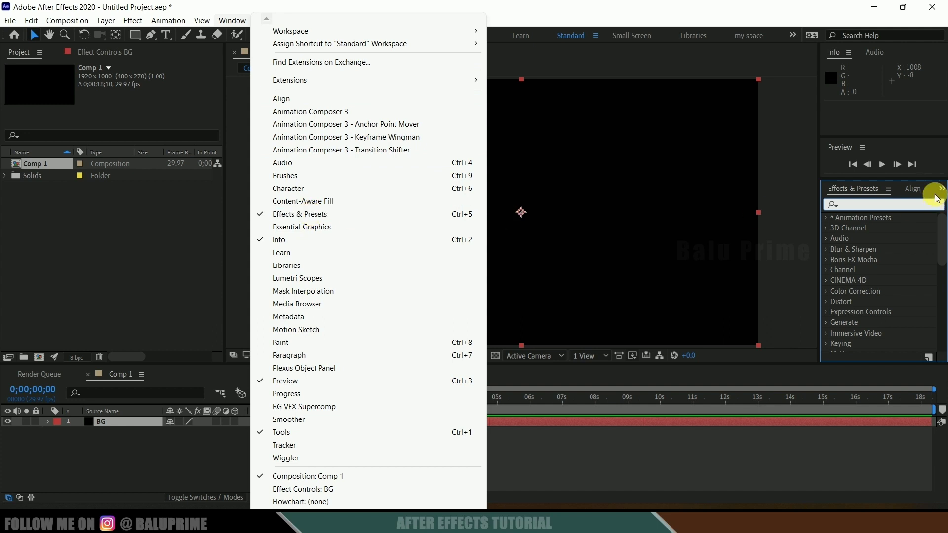
click(878, 207)
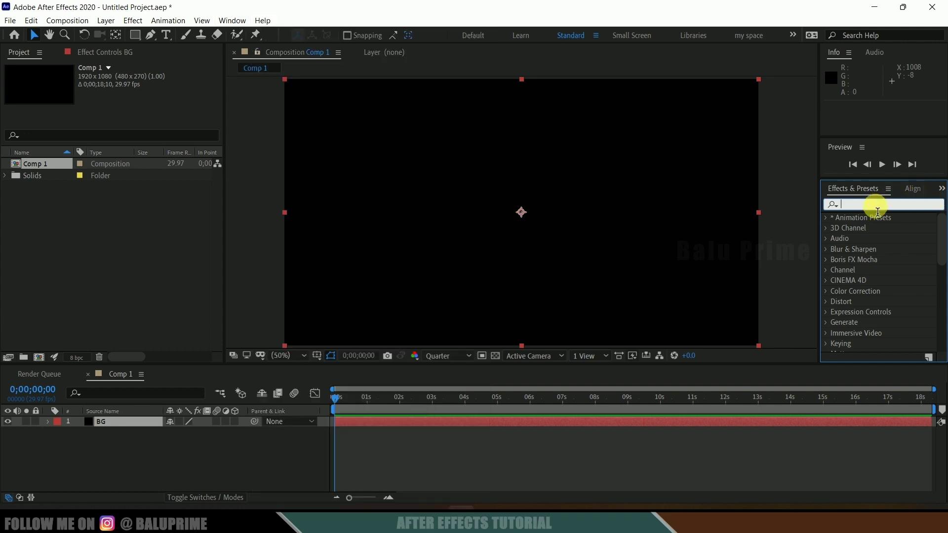
text(ramp)
click(877, 232)
drag(878, 234, 123, 423)
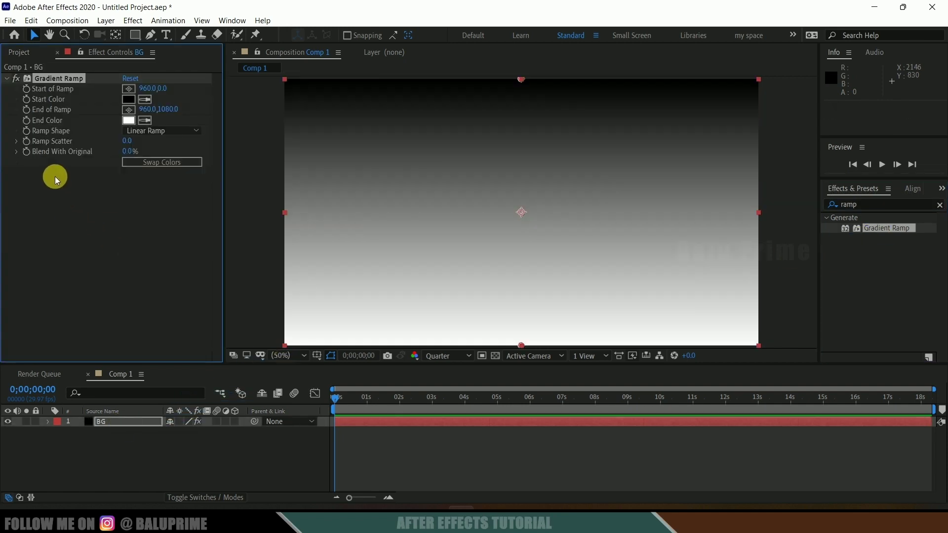
Set the Gradient Ramp's start color to dark blue 001834 and its end color to black
click(127, 102)
drag(830, 246, 831, 238)
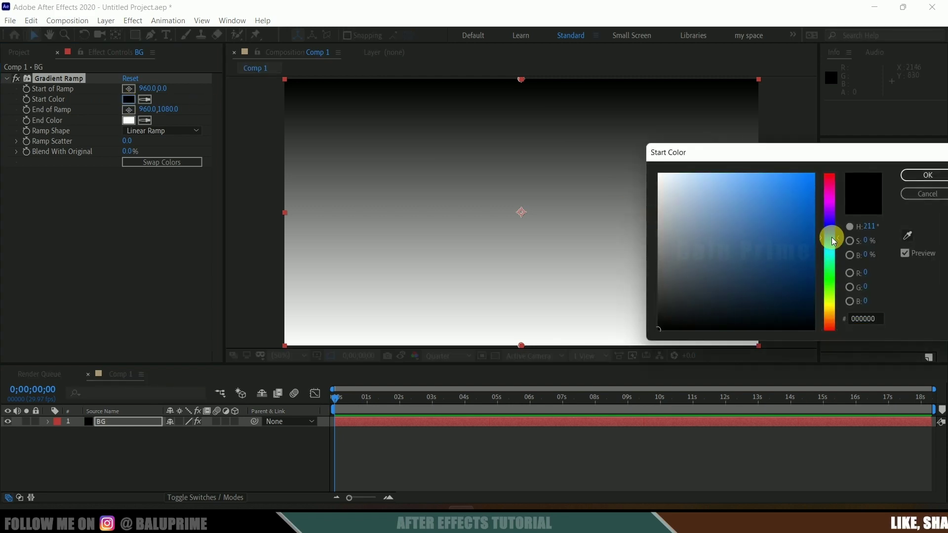
drag(815, 270, 823, 303)
click(916, 180)
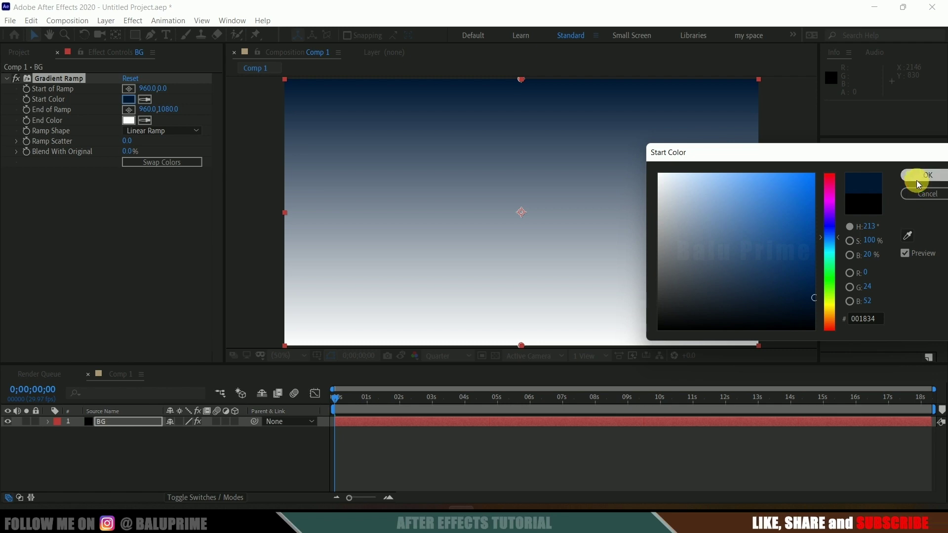
click(129, 120)
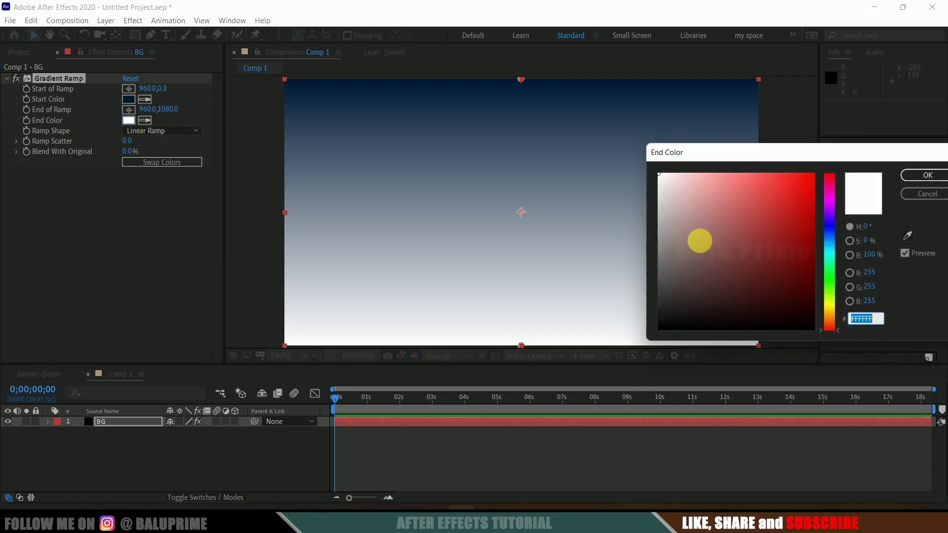
drag(770, 280, 676, 332)
click(919, 178)
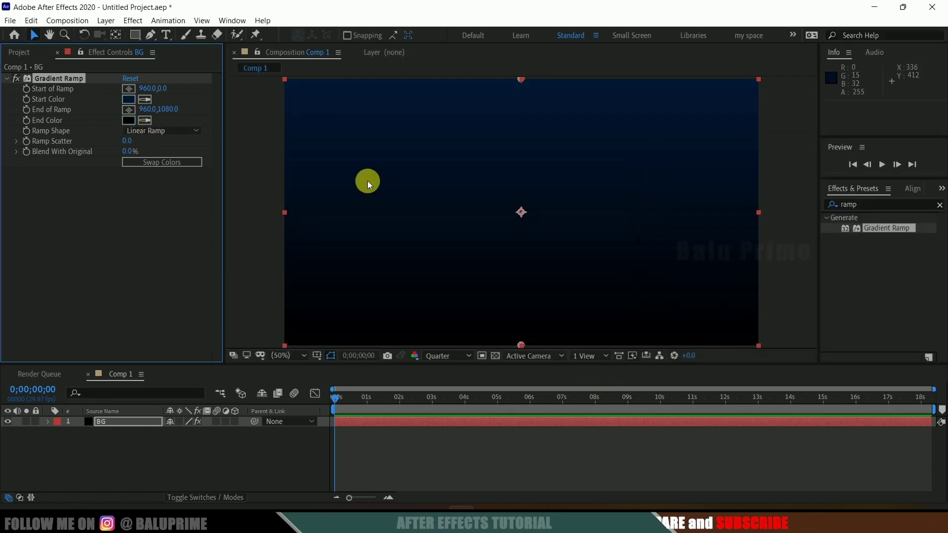
Change the ramp shape to Radial Ramp and extend the End of Ramp Y value to about 2117
click(131, 131)
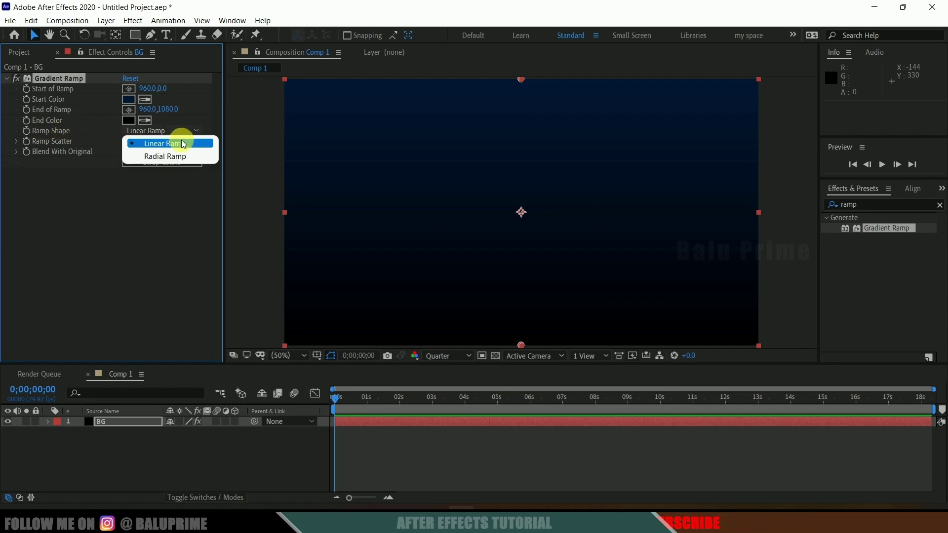
click(176, 156)
drag(158, 117, 800, 122)
click(173, 477)
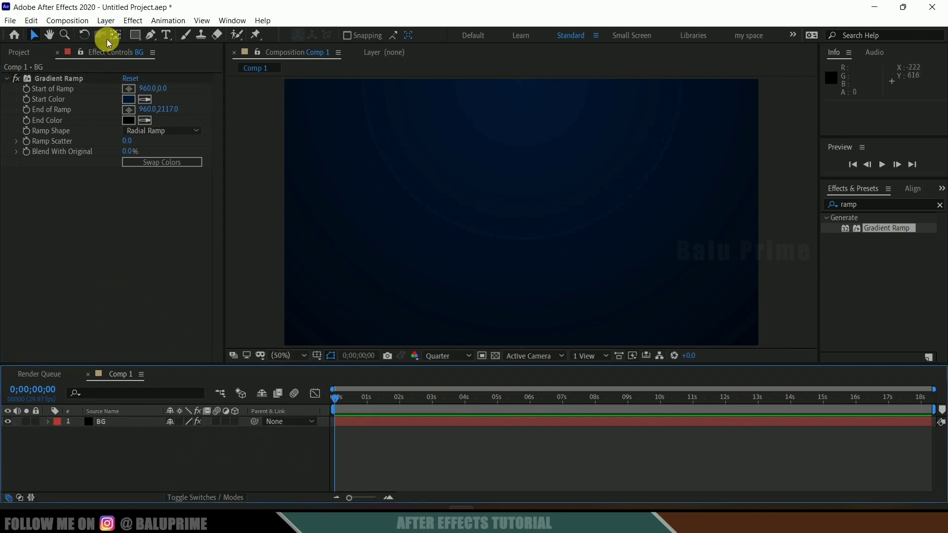
Create a second composition-sized black solid layer named element
click(105, 20)
mouse_move(120, 30)
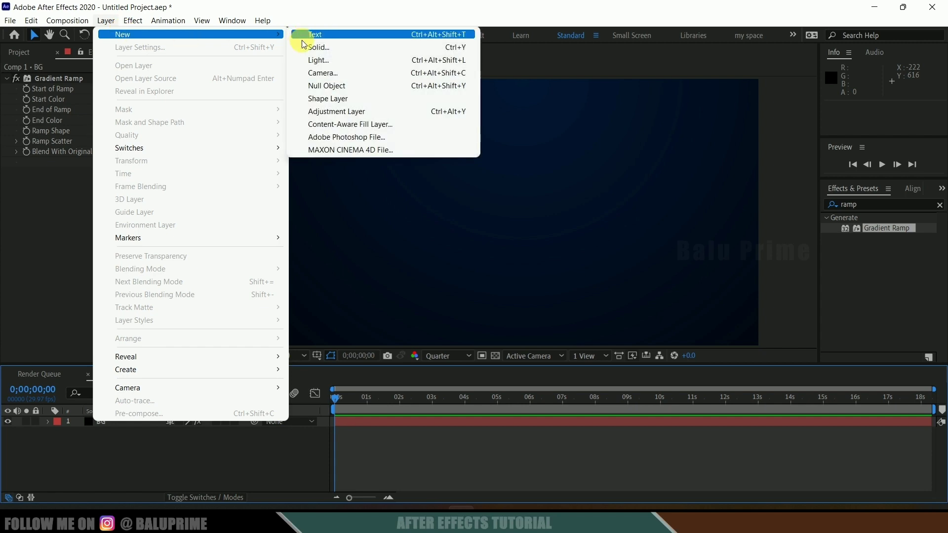
click(318, 48)
text(element)
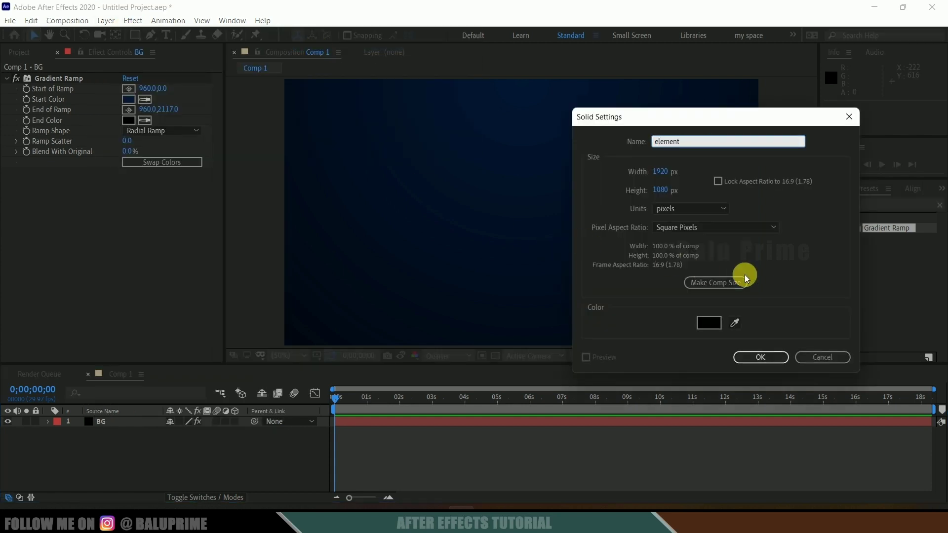
click(730, 284)
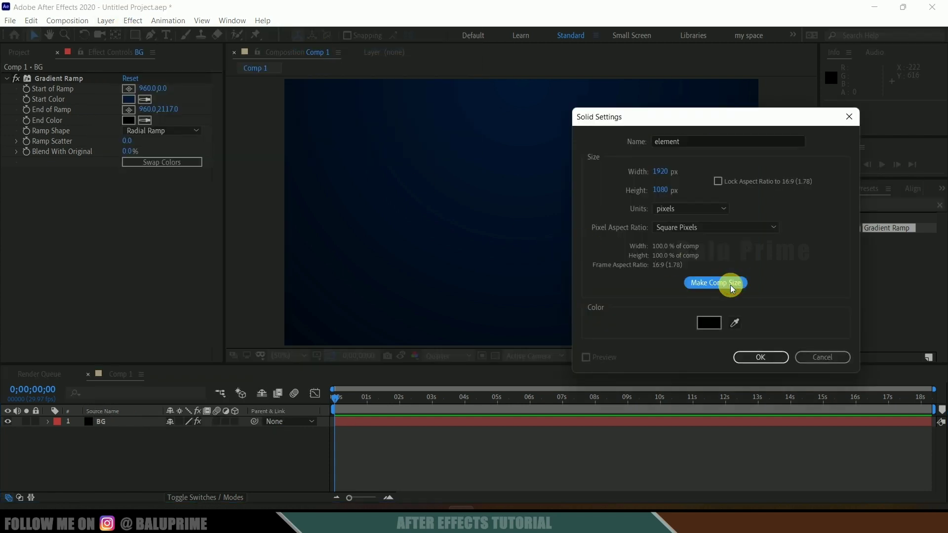
click(760, 356)
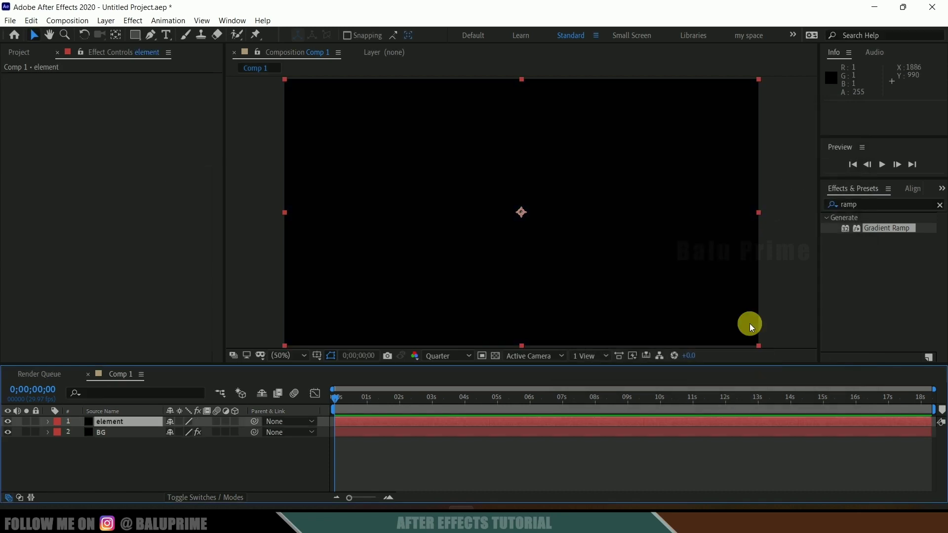
Search the effects for "element" and apply Video Copilot's Element effect to the element layer
click(939, 206)
click(903, 207)
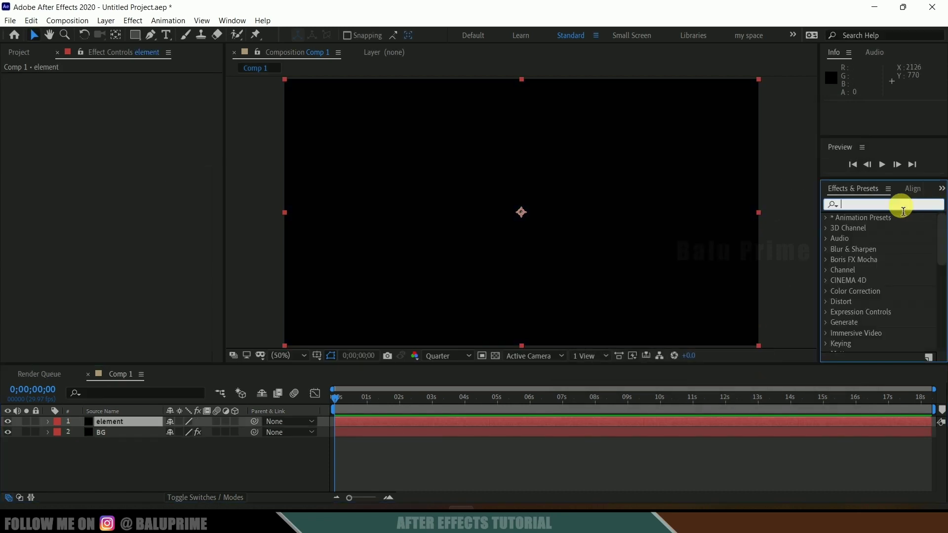
text(element)
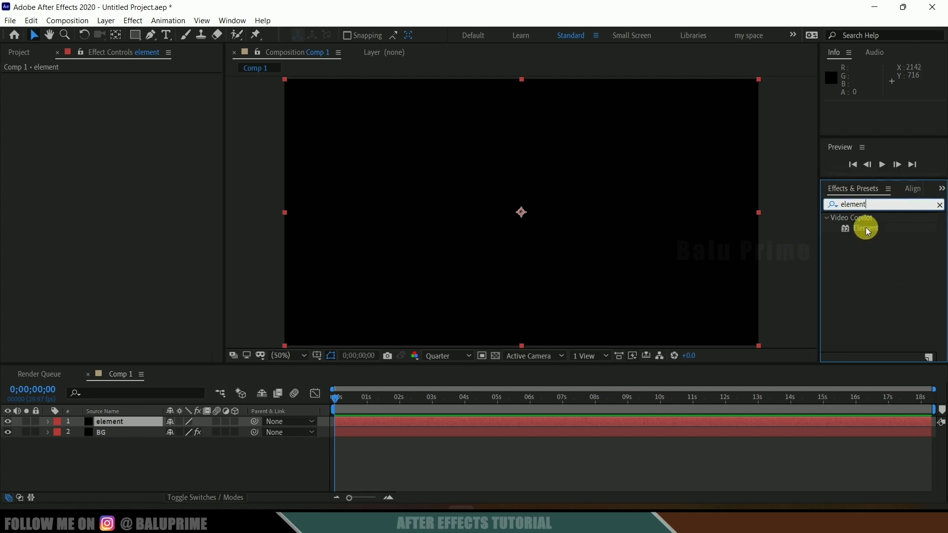
drag(865, 226, 107, 421)
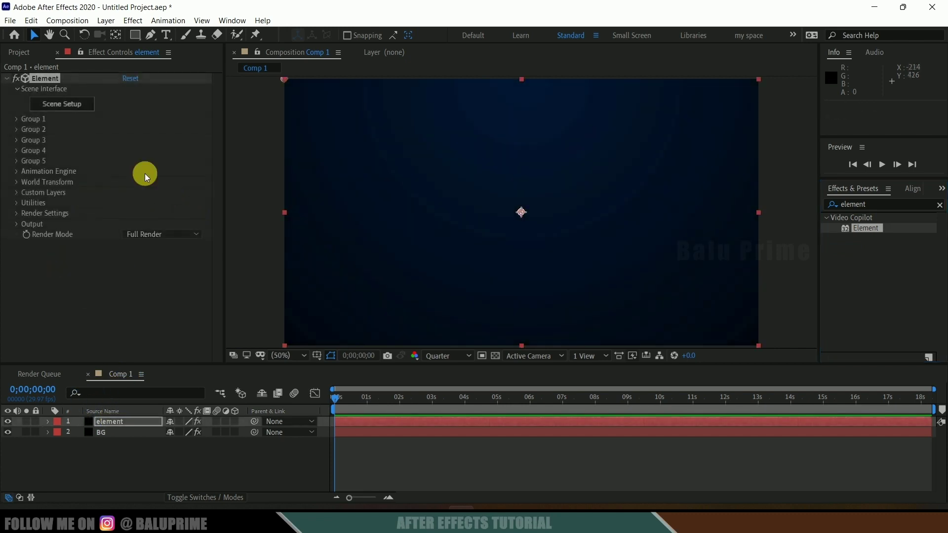
Open Element's Scene Setup, add the alarm_clock model from Starter_Pack_Physical, and shift it in the negative X direction
click(75, 109)
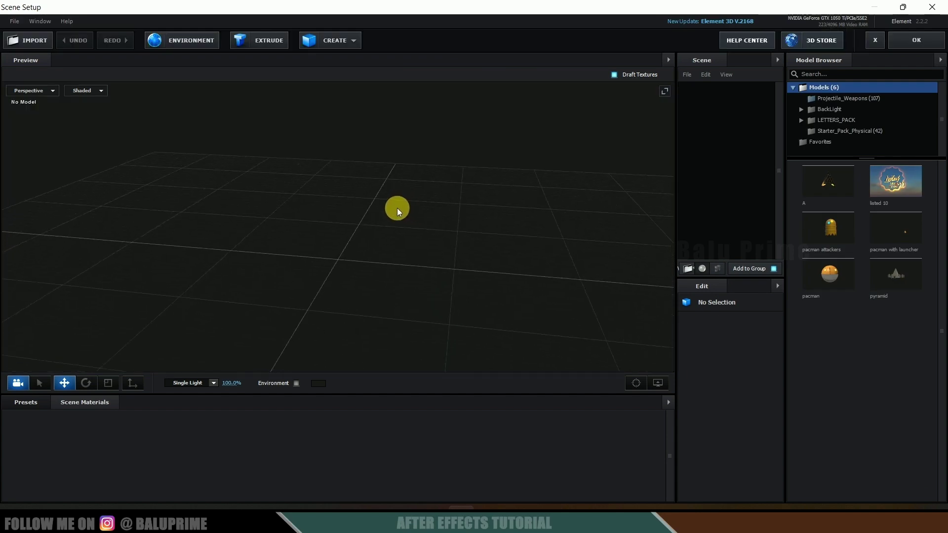
drag(398, 210, 413, 152)
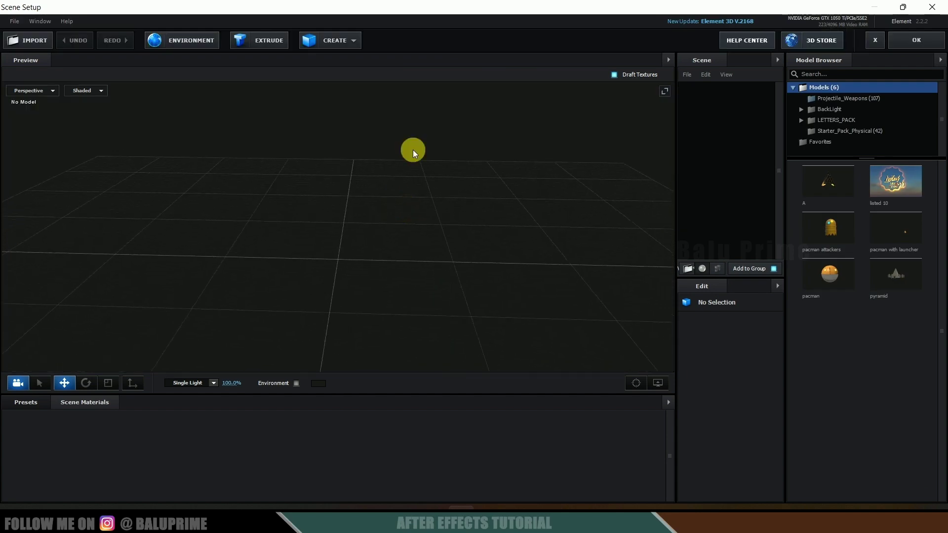
click(842, 132)
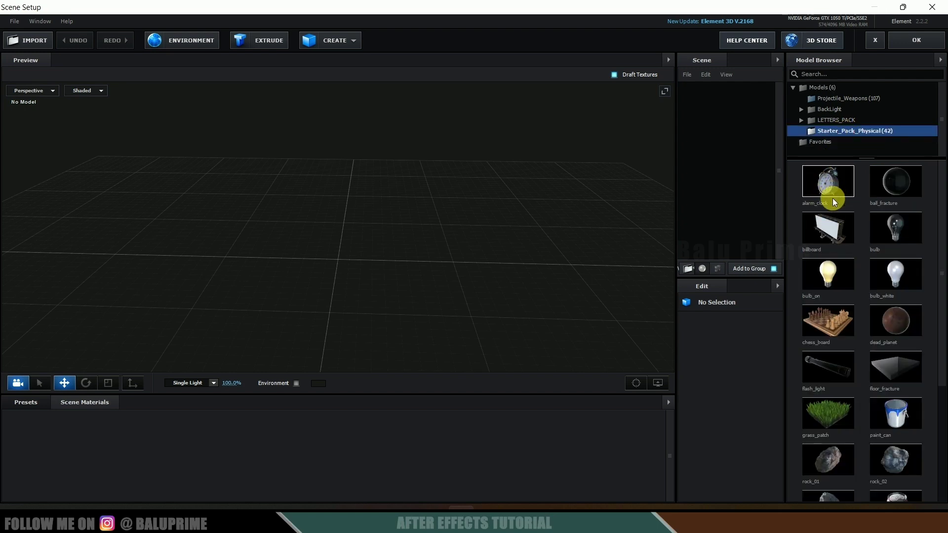
click(828, 184)
drag(395, 265, 309, 254)
Add the soda_can model from Starter_Pack_Physical and move it along X to a position of about 0.01, beside the clock
scroll(860, 301, down, 2)
scroll(860, 301, down, 1)
click(897, 385)
drag(394, 260, 404, 257)
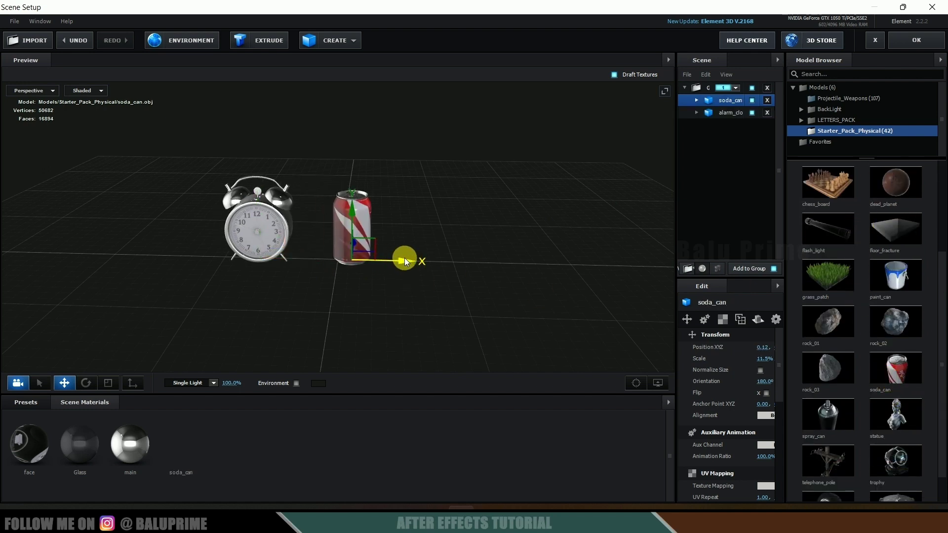
Widen the Scene area to show full object names and add a new group folder inside the existing Group Folder
click(789, 110)
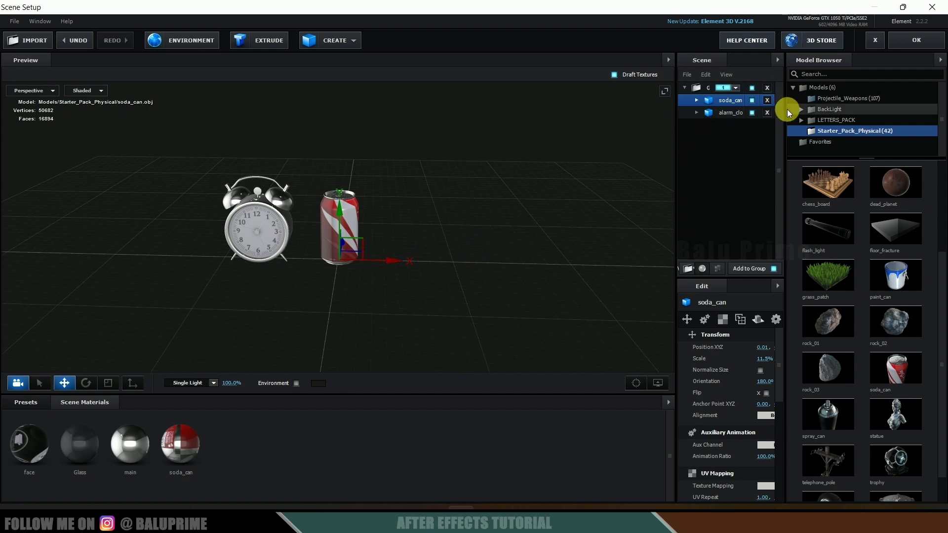
drag(788, 111, 865, 116)
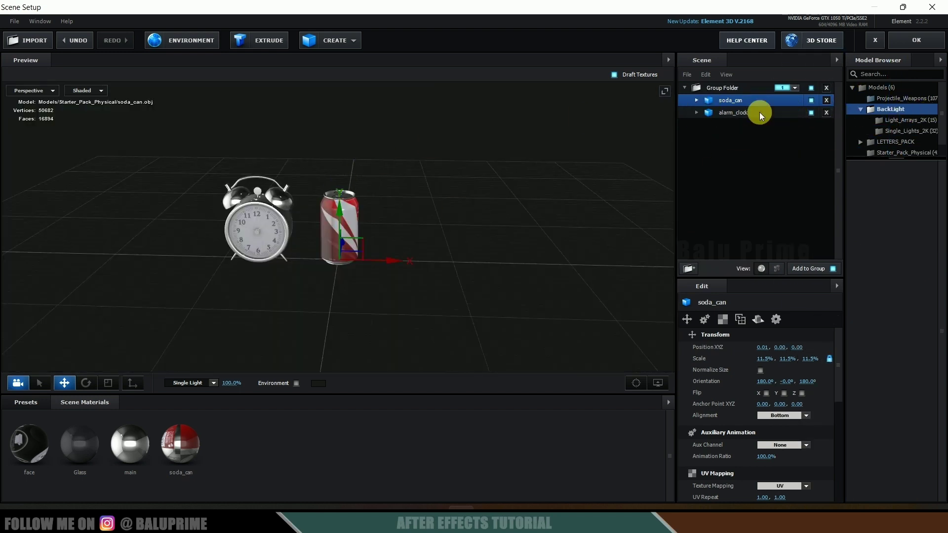
click(729, 86)
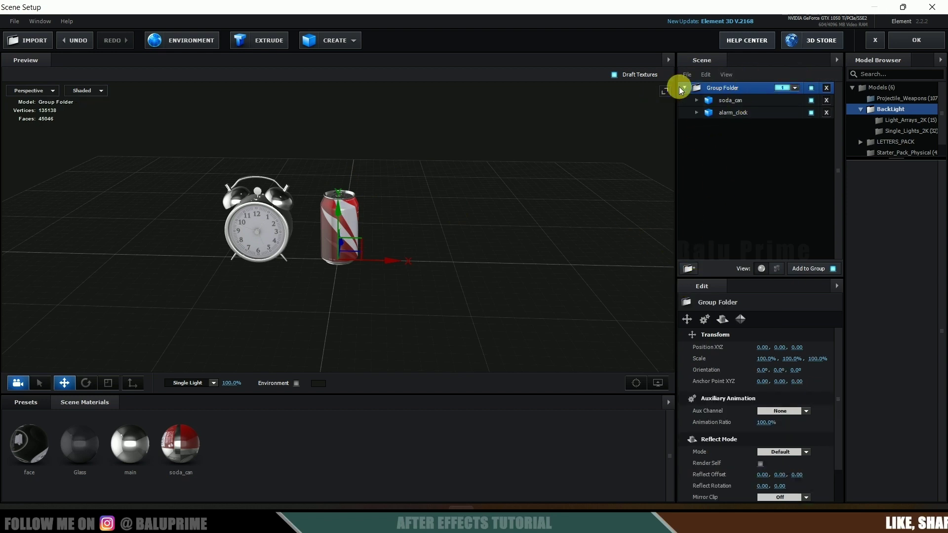
click(686, 268)
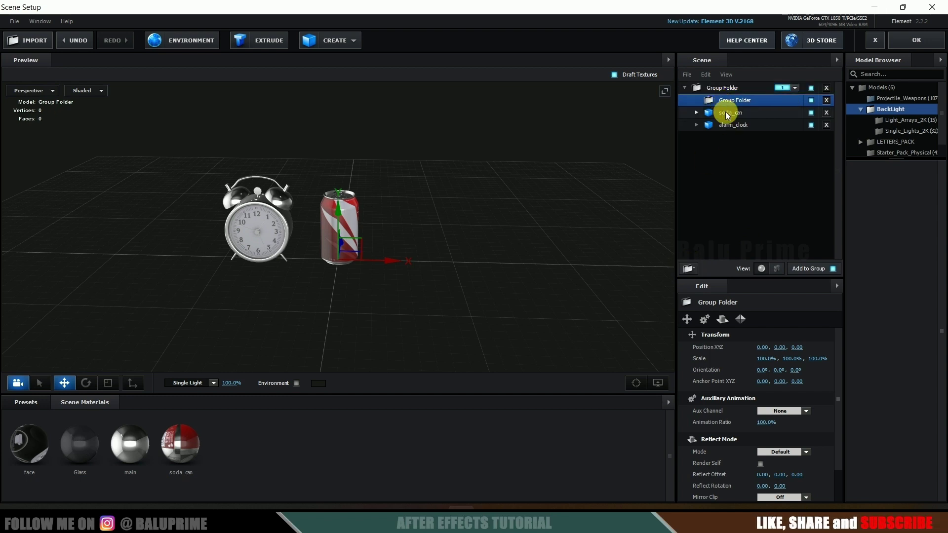
Move the soda_can and alarm_clock models into the nested Group Folder
click(727, 112)
shift+click(735, 124)
drag(730, 115, 731, 101)
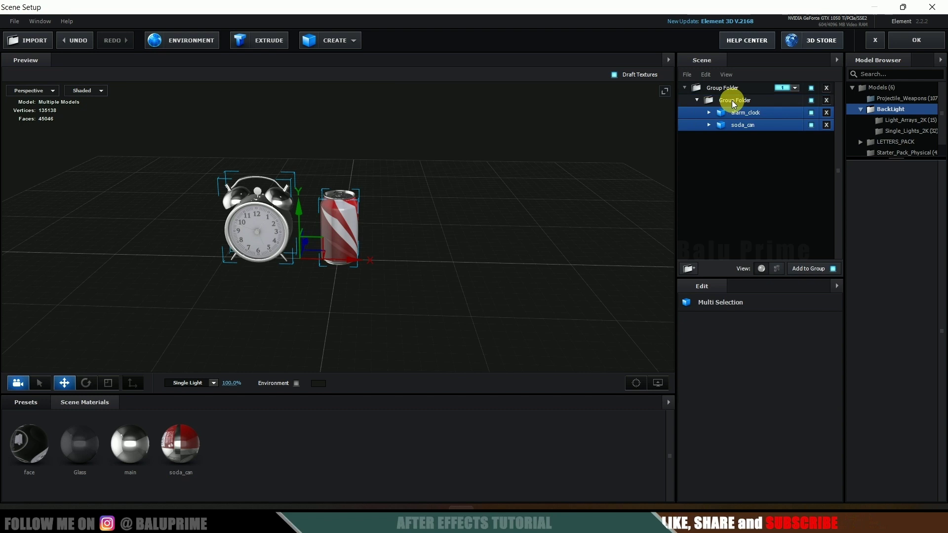
click(698, 99)
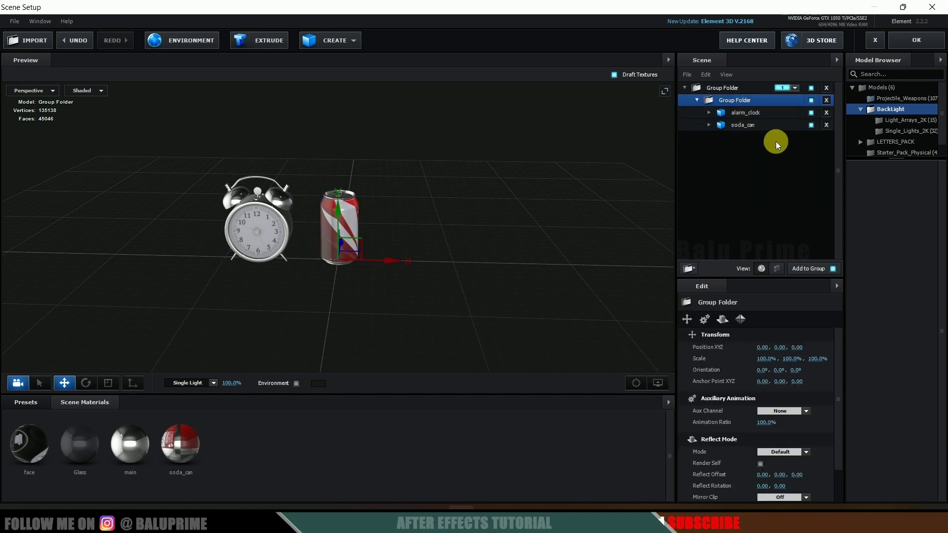
Add the spray_can model from Starter_Pack_Physical at X 0.46, directly in the outer Group Folder outside the nested group
click(905, 148)
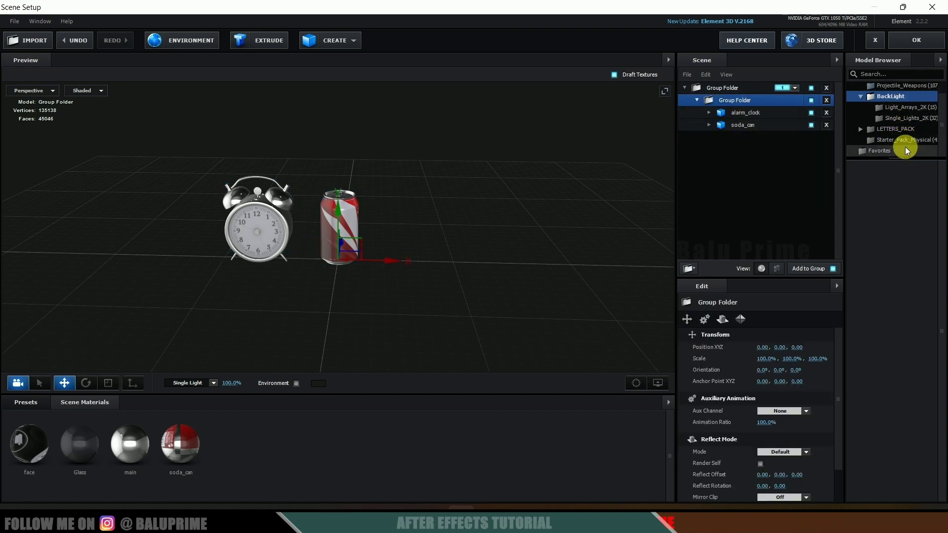
scroll(895, 251, down, 5)
scroll(901, 303, down, 7)
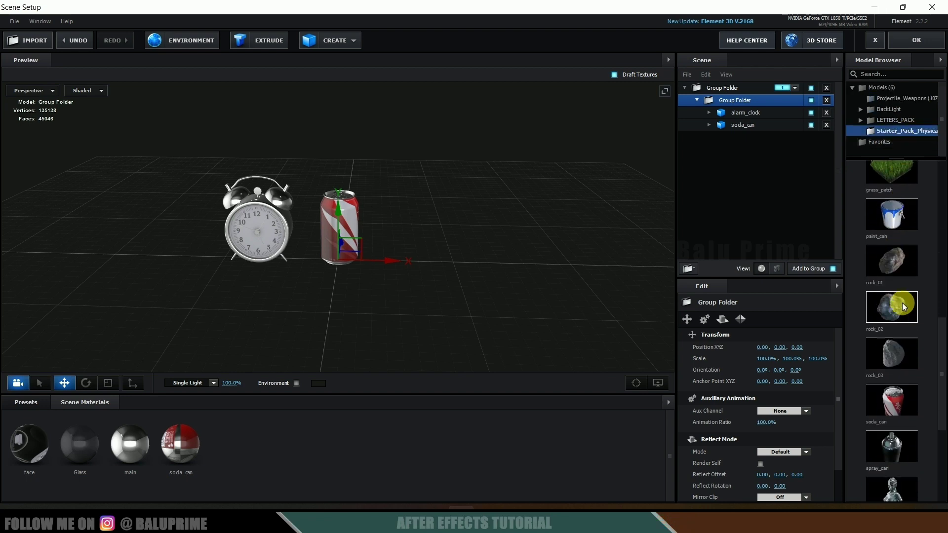
click(884, 336)
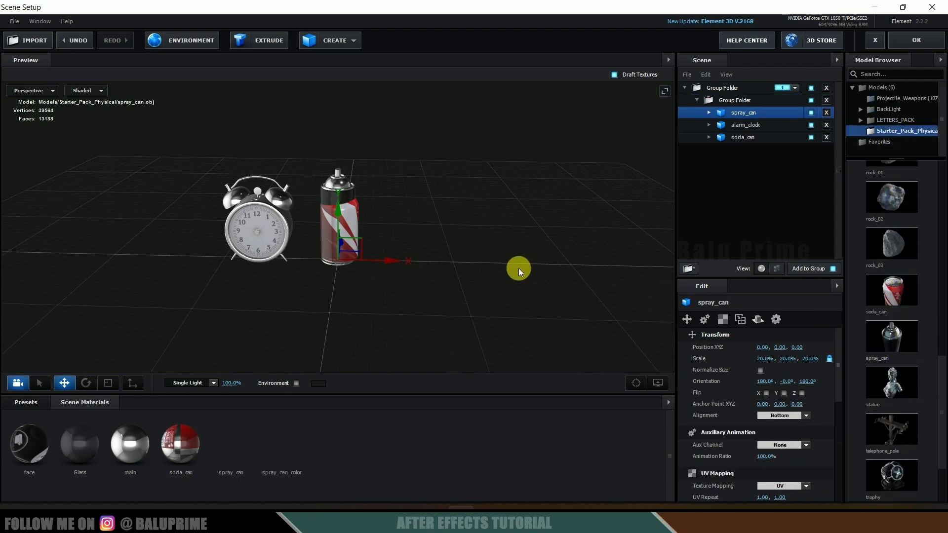
mouse_move(384, 261)
mouse_down()
mouse_move(455, 264)
mouse_move(437, 265)
mouse_up()
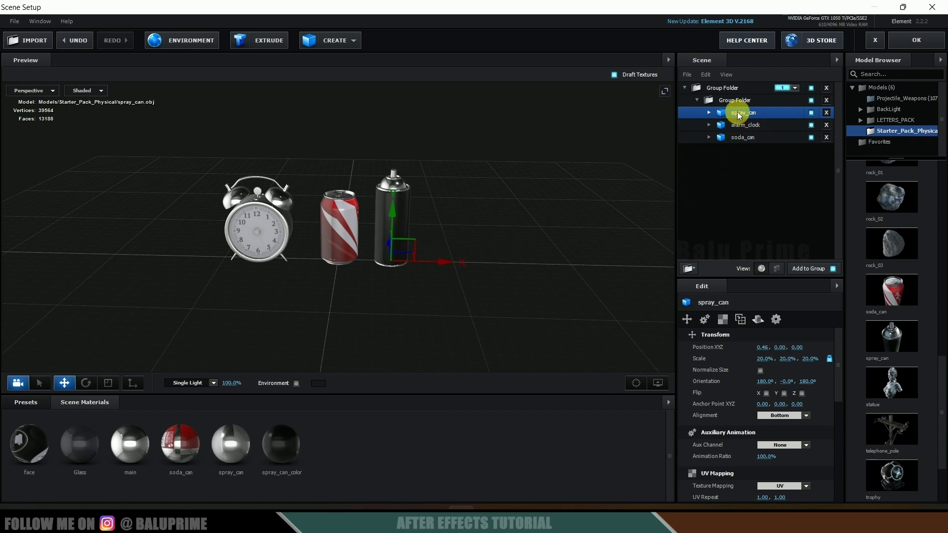
drag(737, 112, 726, 87)
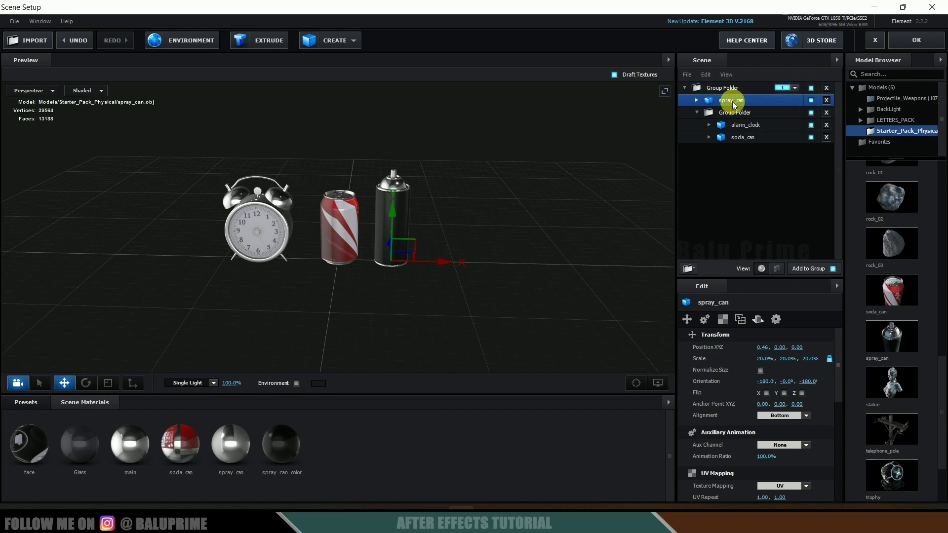
click(739, 112)
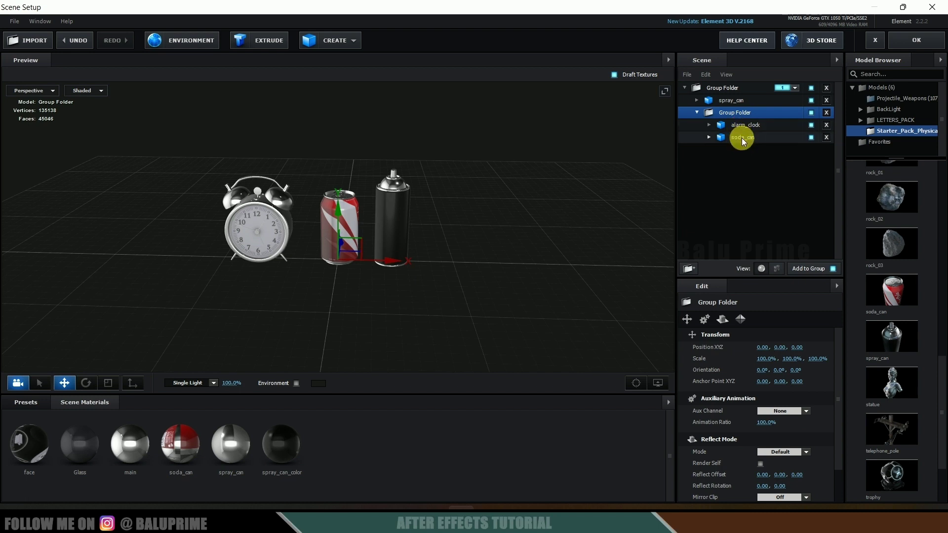
Apply the Bright_Light preset from the Physical materials to the spray_can material of the spray can model
click(694, 101)
click(755, 113)
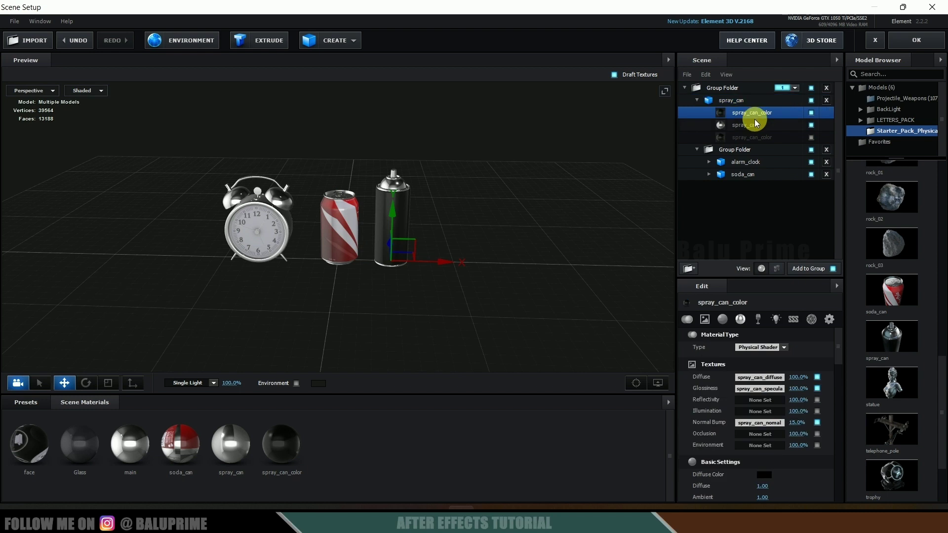
click(752, 124)
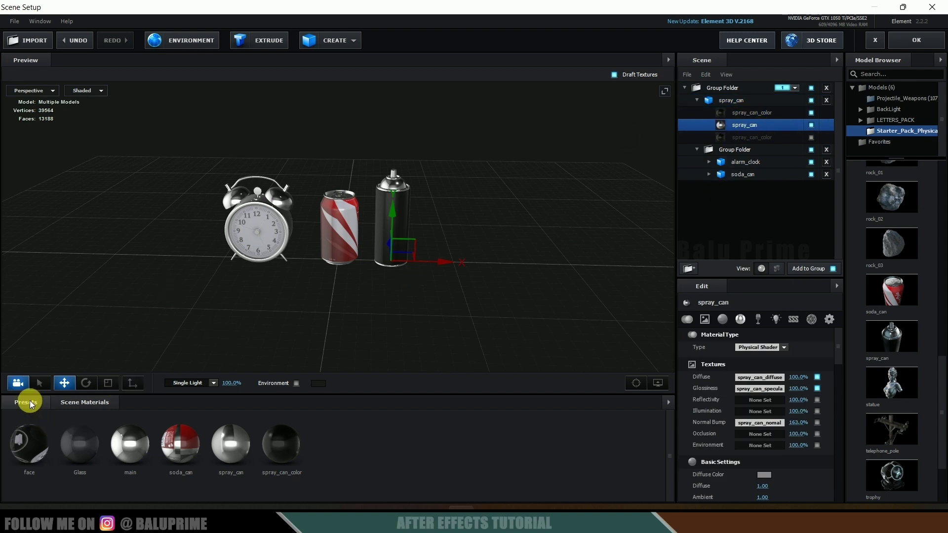
click(29, 401)
click(47, 480)
mouse_move(323, 473)
mouse_down()
mouse_move(476, 361)
mouse_move(743, 144)
mouse_move(743, 133)
mouse_up()
Set the illumination color of the Bright_Light material to red FF2900
scroll(731, 444, down, 5)
scroll(733, 448, down, 2)
click(762, 410)
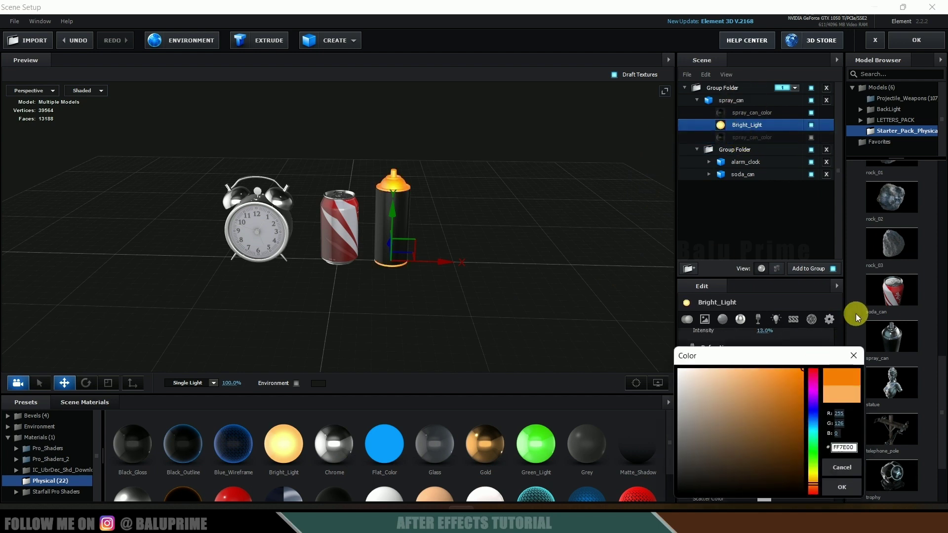
drag(813, 484, 813, 490)
click(847, 486)
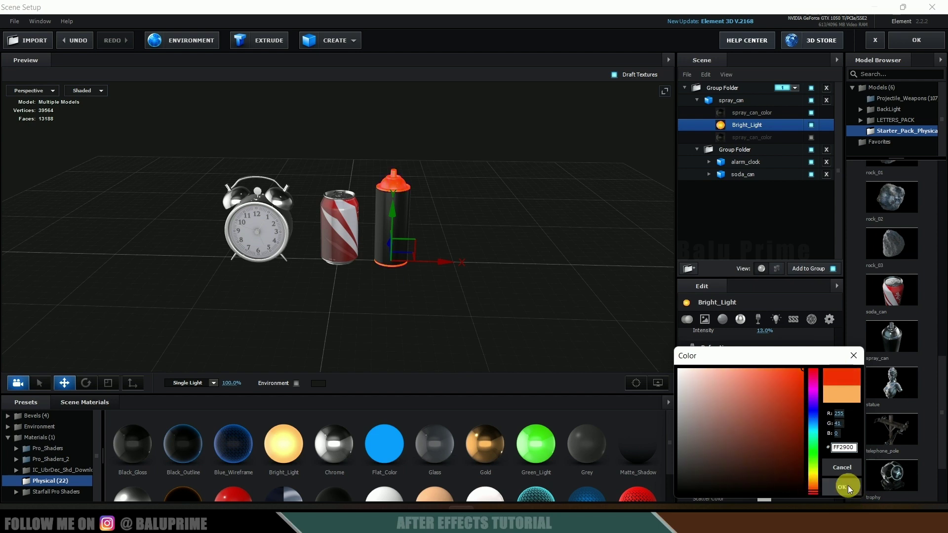
drag(476, 303, 474, 295)
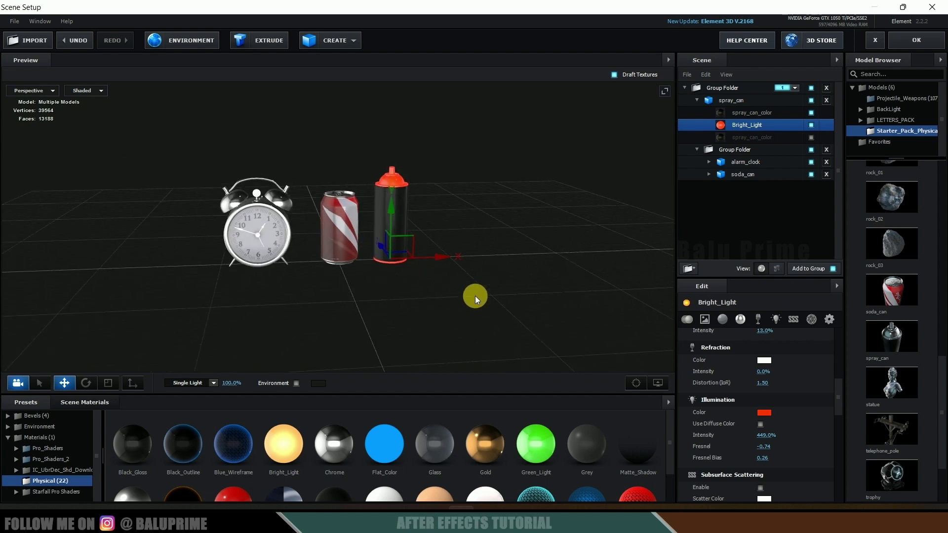
Turn on X-axis group symmetry for the nested Group Folder and reposition the group along X
click(737, 147)
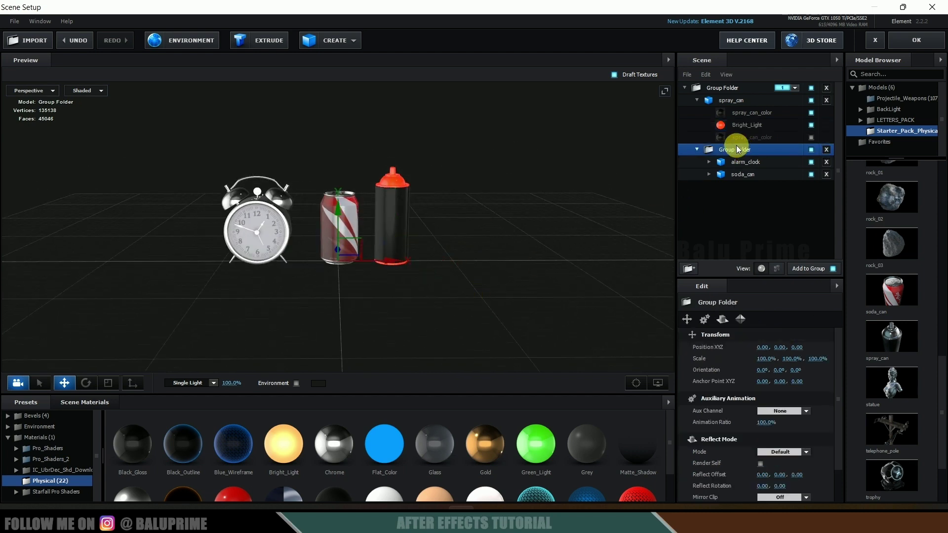
click(743, 318)
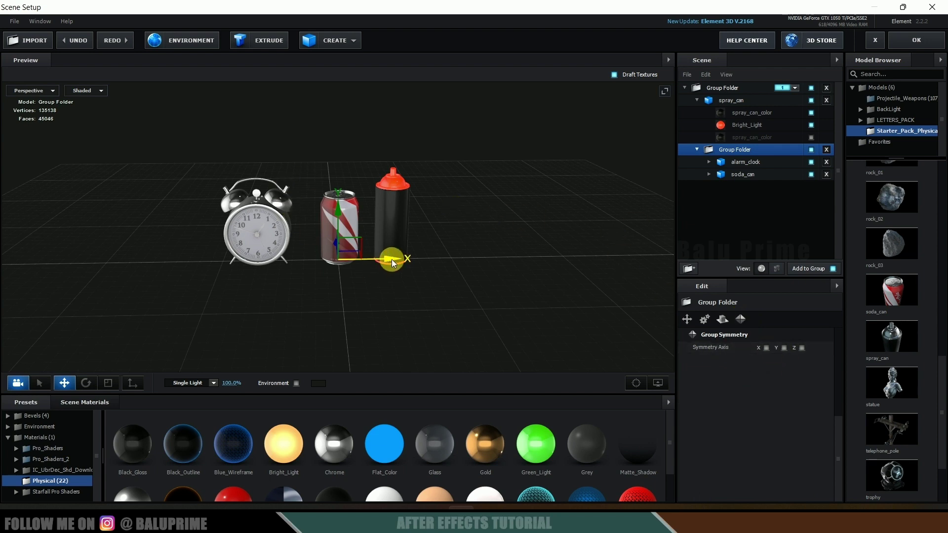
mouse_move(391, 258)
mouse_down()
mouse_move(312, 251)
mouse_move(375, 259)
mouse_up()
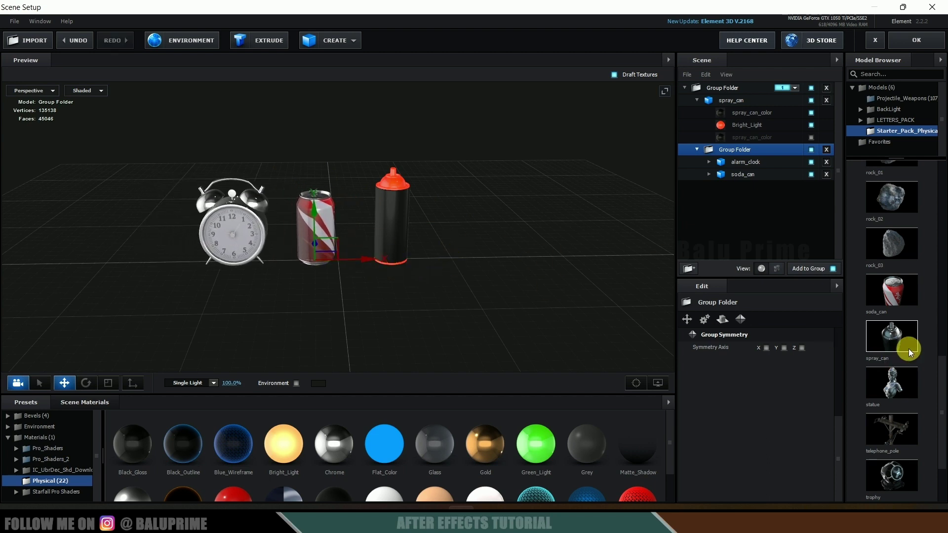
click(765, 347)
drag(369, 256, 403, 259)
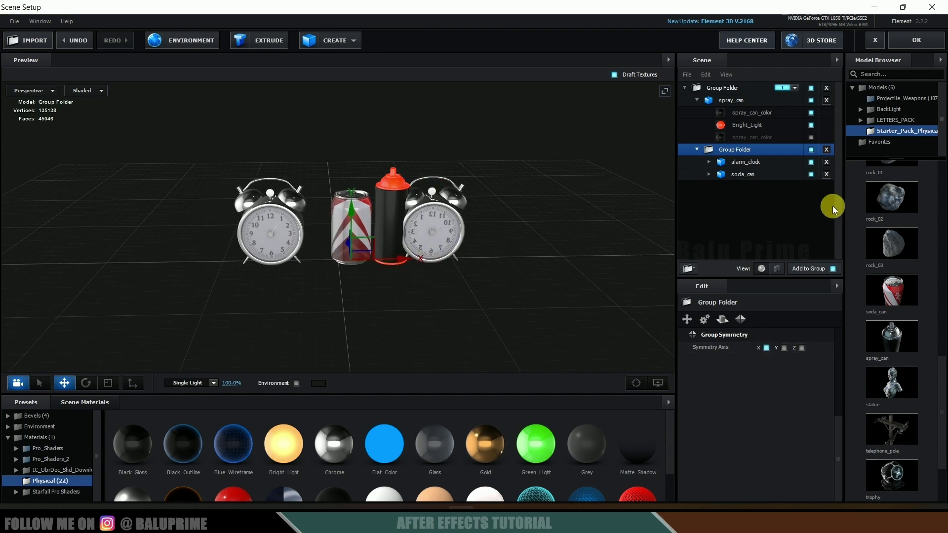
Shift the alarm_clock and soda_can models together in the negative X direction to spread them from their mirrored copies
click(748, 163)
ctrl+click(753, 174)
drag(366, 258, 289, 259)
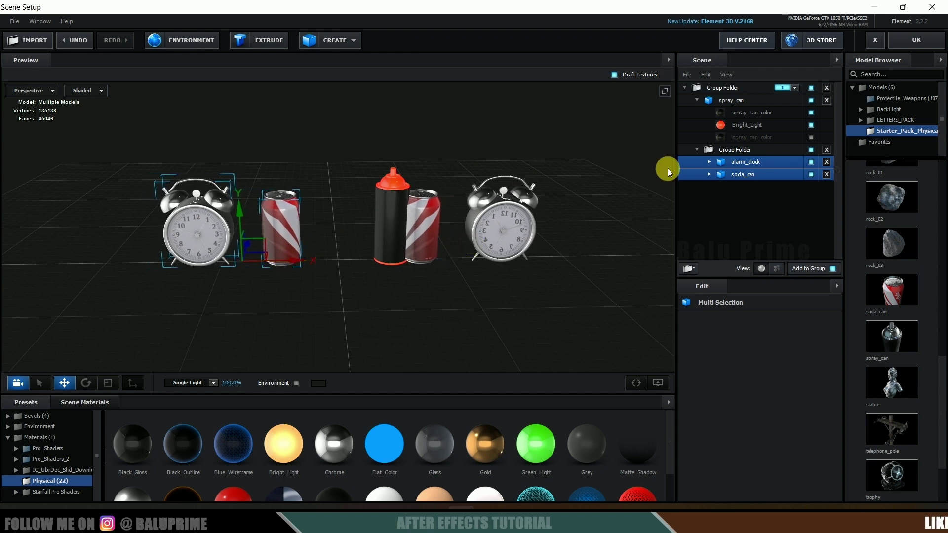
Move the spray can to X of about 0.15, centred between the soda cans, and accept the scene
click(745, 102)
drag(448, 257, 412, 256)
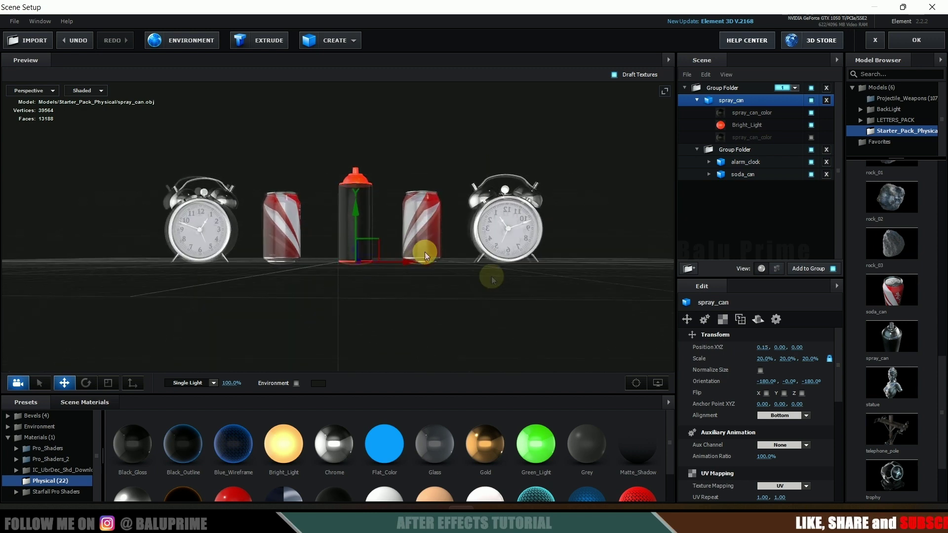
click(902, 37)
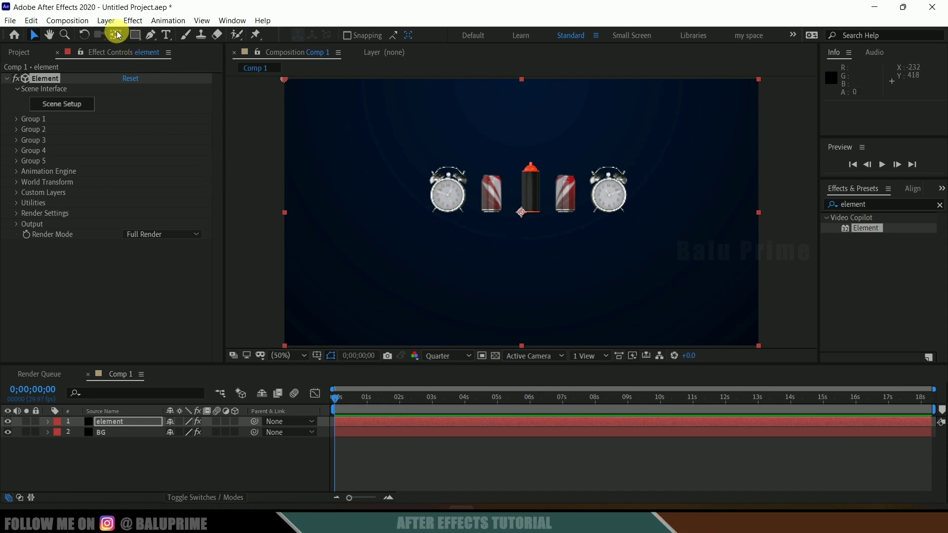
Create a new two-node camera layer with the 35mm preset
click(106, 21)
mouse_move(121, 34)
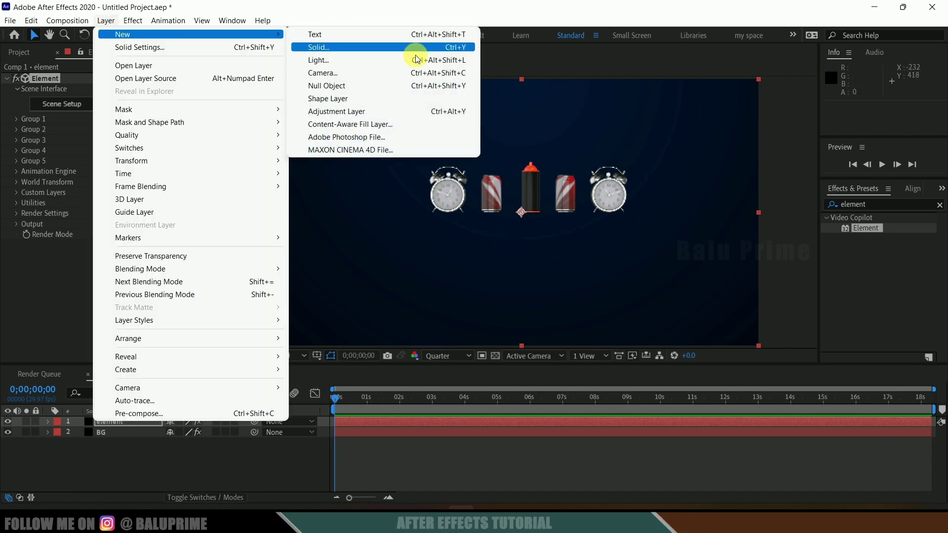
click(343, 72)
click(562, 167)
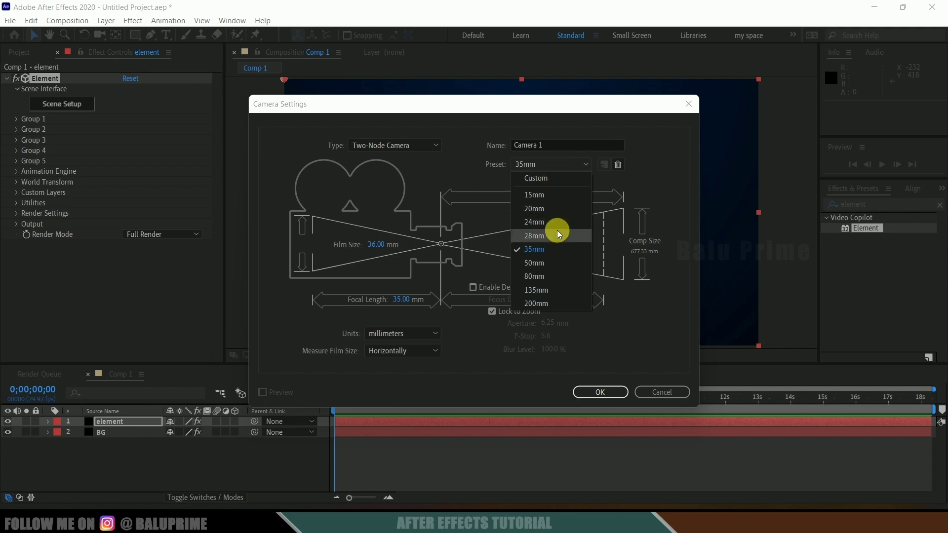
click(538, 248)
click(594, 391)
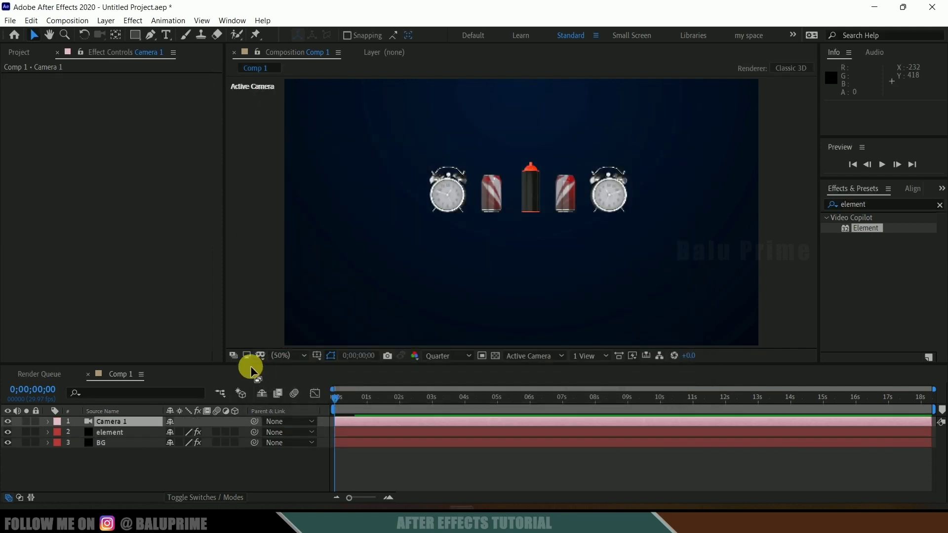
Set the Particle Count of Group 1's Particle Replicator to 10 on the element layer
click(118, 433)
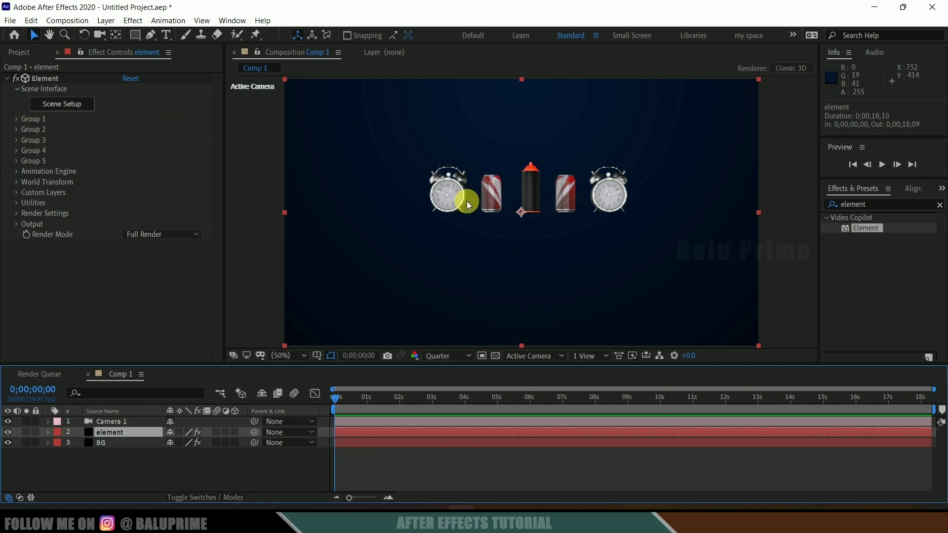
click(17, 120)
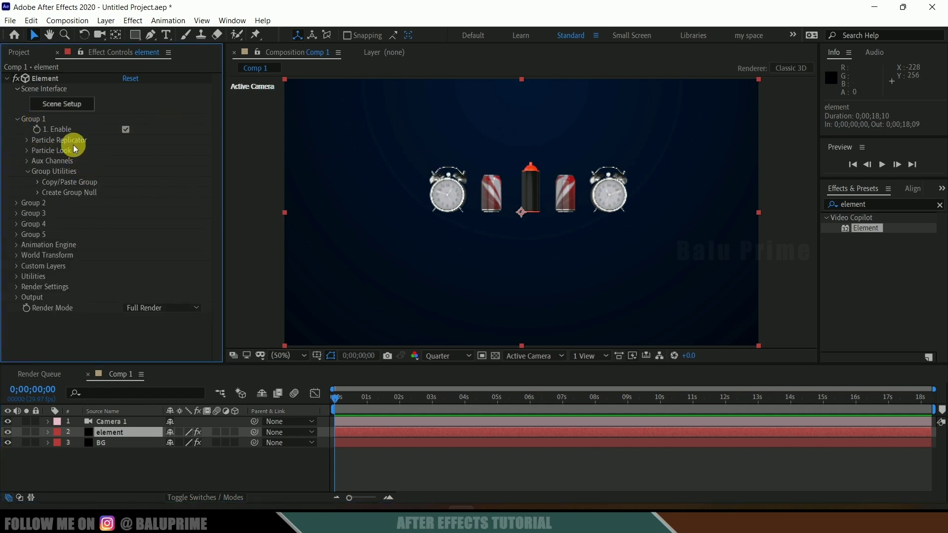
click(26, 141)
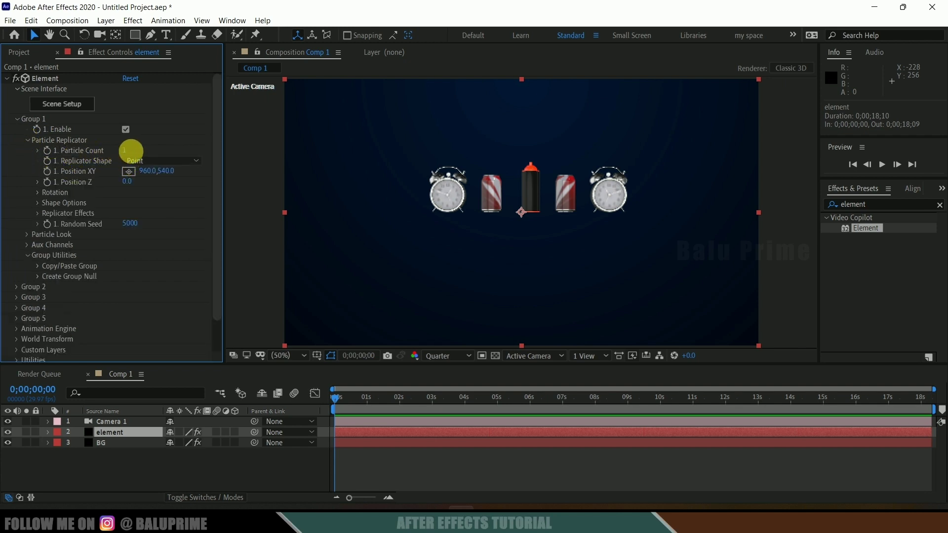
click(126, 151)
text(10)
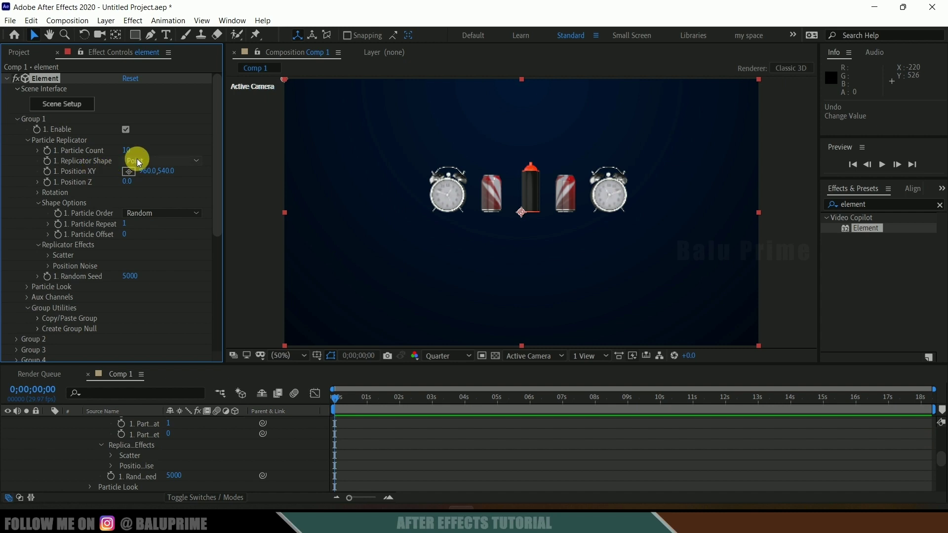
Set Group 1's Replicator Shape to Ring and orbit the camera to look down on the ring from above
click(142, 161)
click(157, 225)
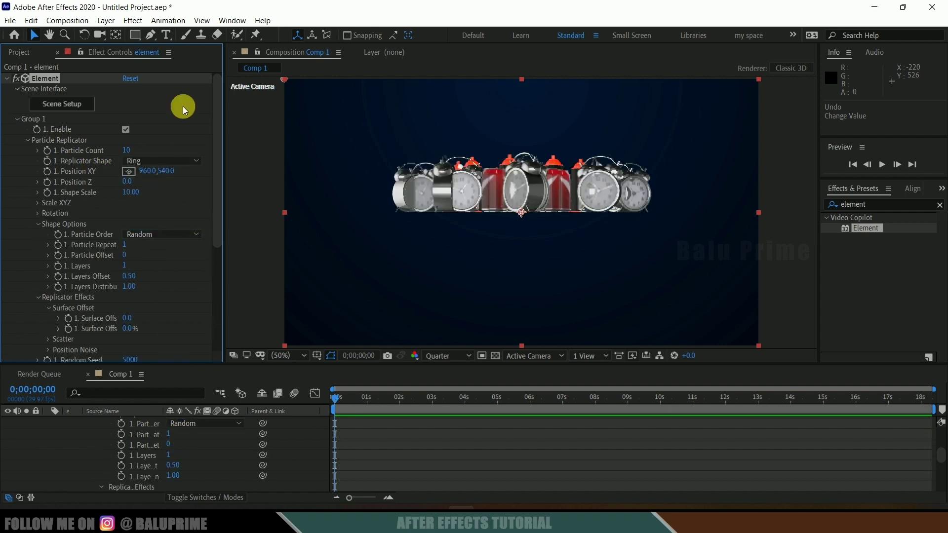
click(101, 35)
drag(414, 191, 397, 258)
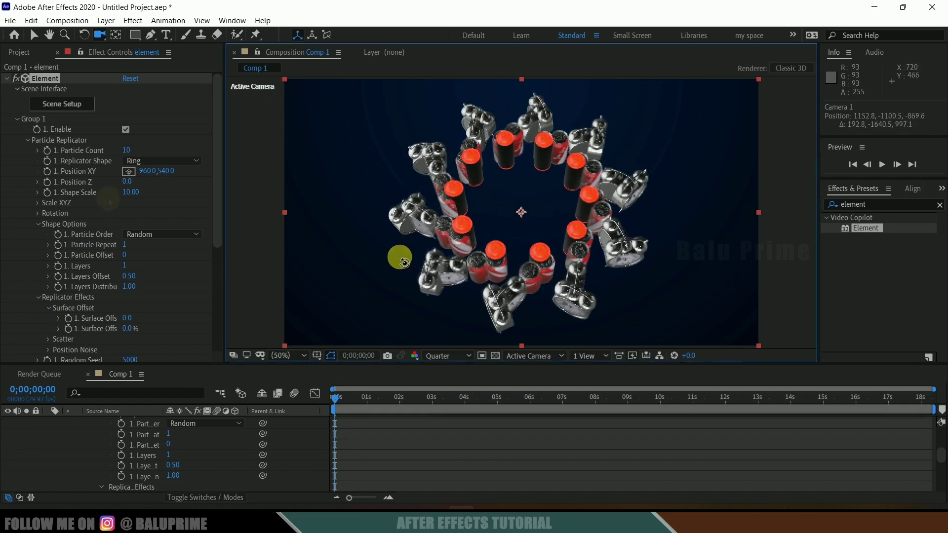
Expand the Particle Rotation settings under Group 1's Particle Look
scroll(109, 197, down, 2)
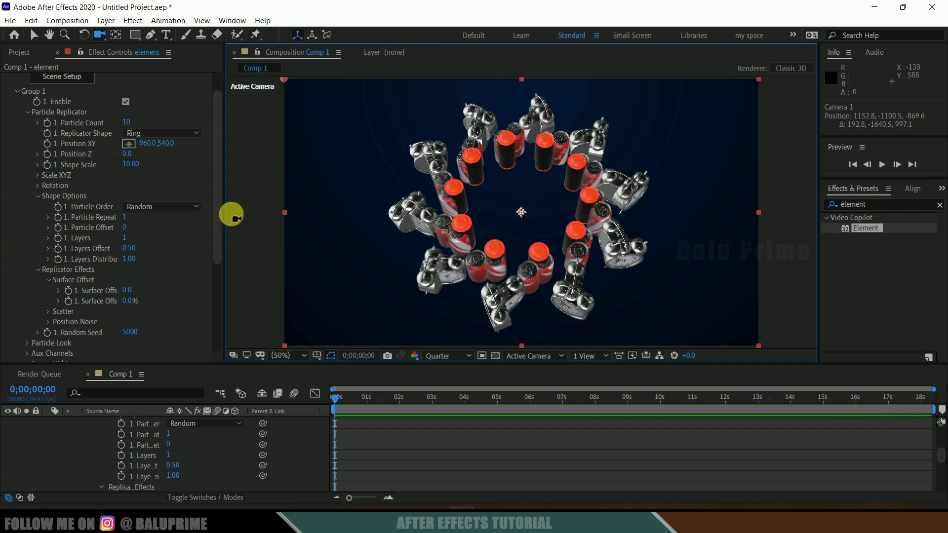
scroll(65, 216, down, 5)
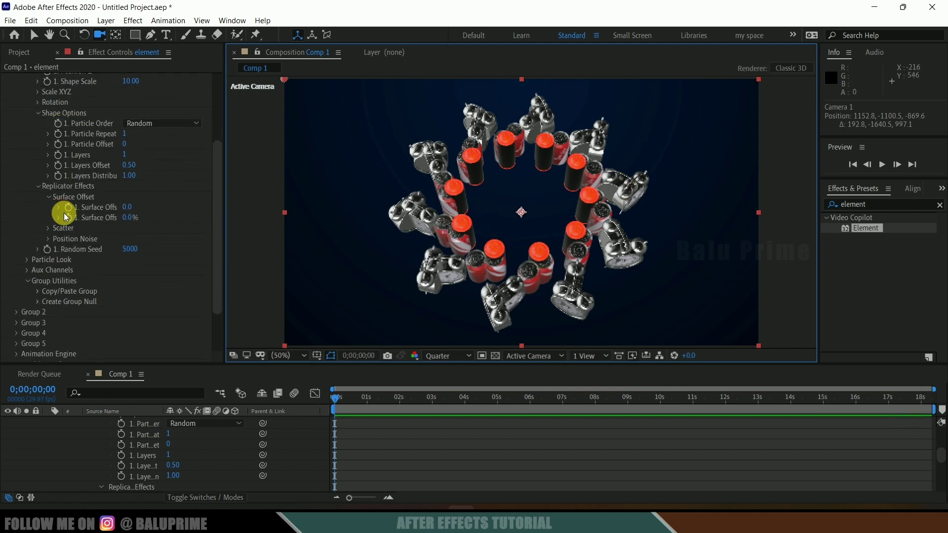
click(27, 261)
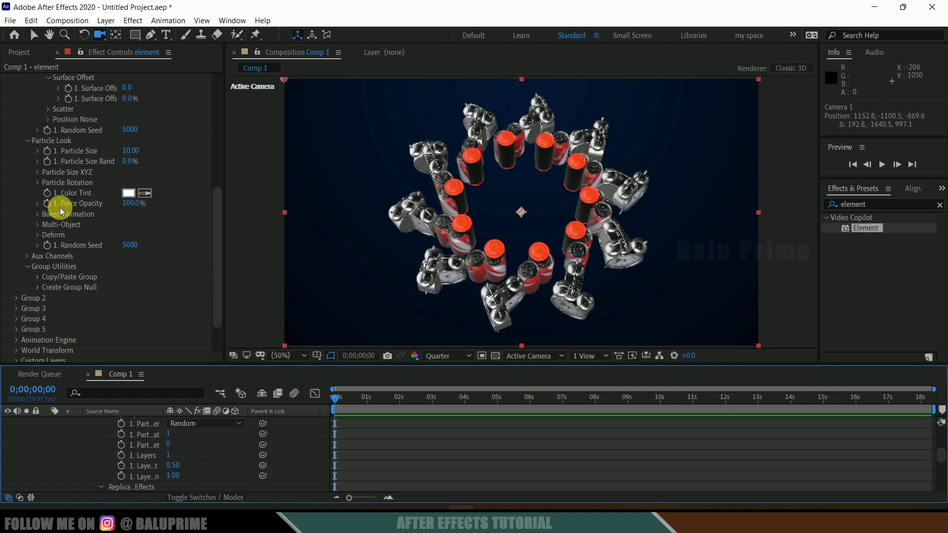
click(37, 185)
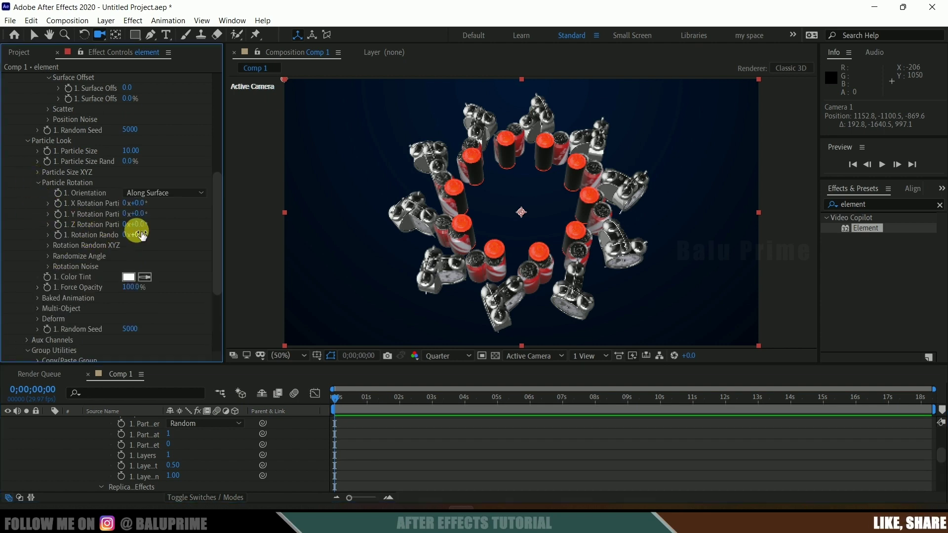
Try out a change to Group 1's Z Rotation Particle value and undo it
drag(138, 227, 250, 230)
key(ctrl+z)
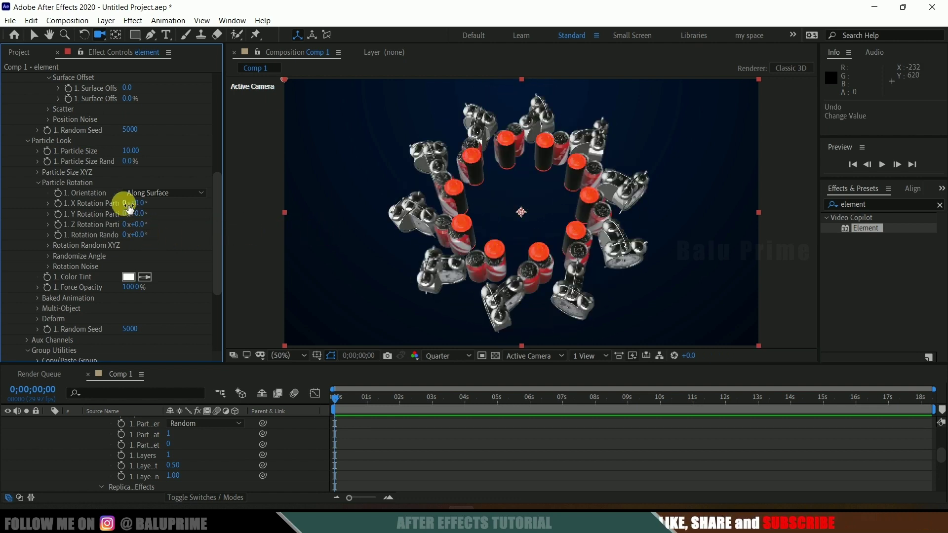
Turn on keyframing for Group 1's X, Y and Z Rotation Particle at 0;00;00;00
click(61, 206)
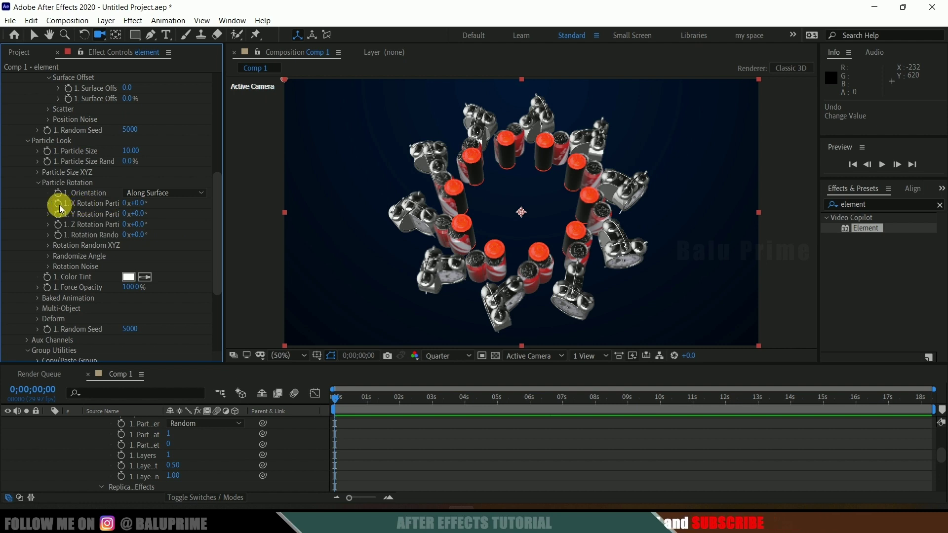
shift+click(59, 226)
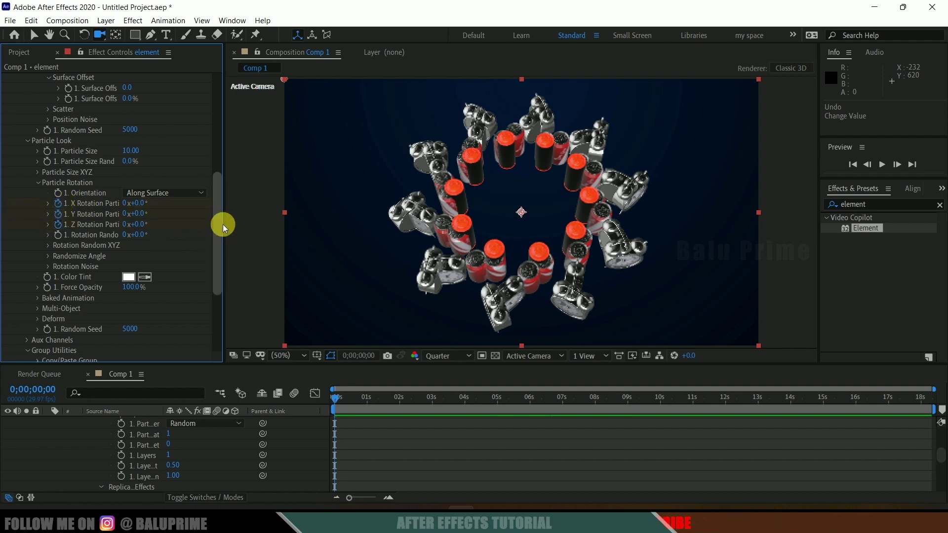
drag(226, 220, 254, 218)
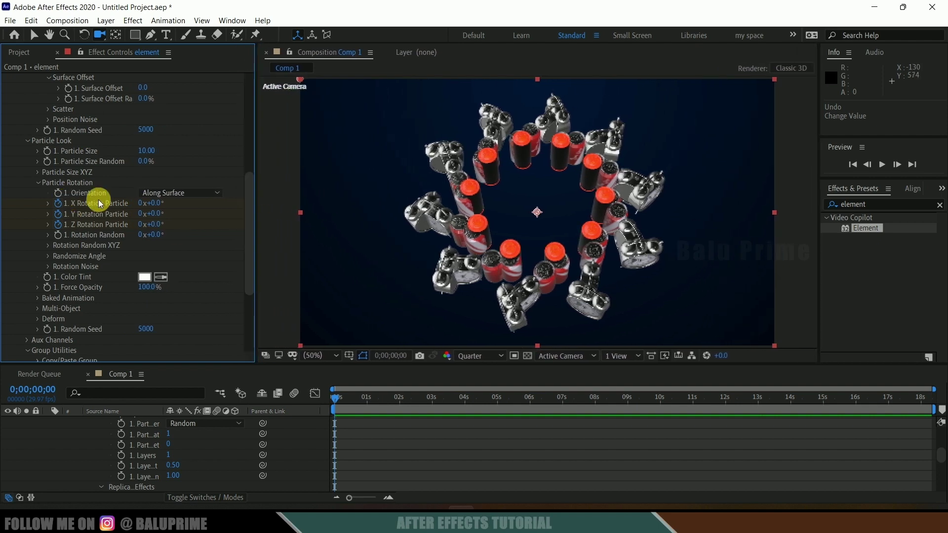
click(58, 213)
At 0;00;18;09, set Group 1's X, Y and Z Rotation Particle to 3 full revolutions each and preview the animation
click(342, 407)
drag(342, 407, 940, 401)
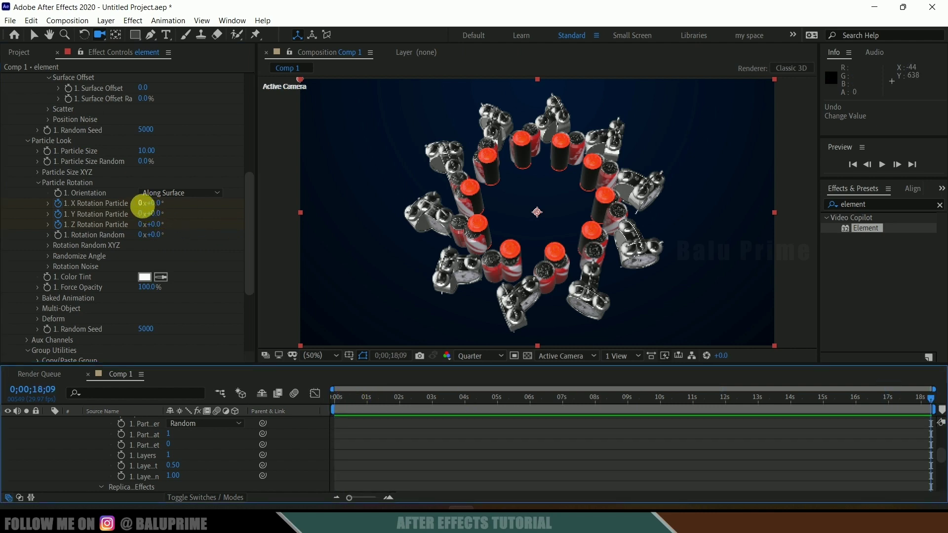
drag(141, 203, 144, 226)
click(142, 225)
text(3)
key(Return)
key(space)
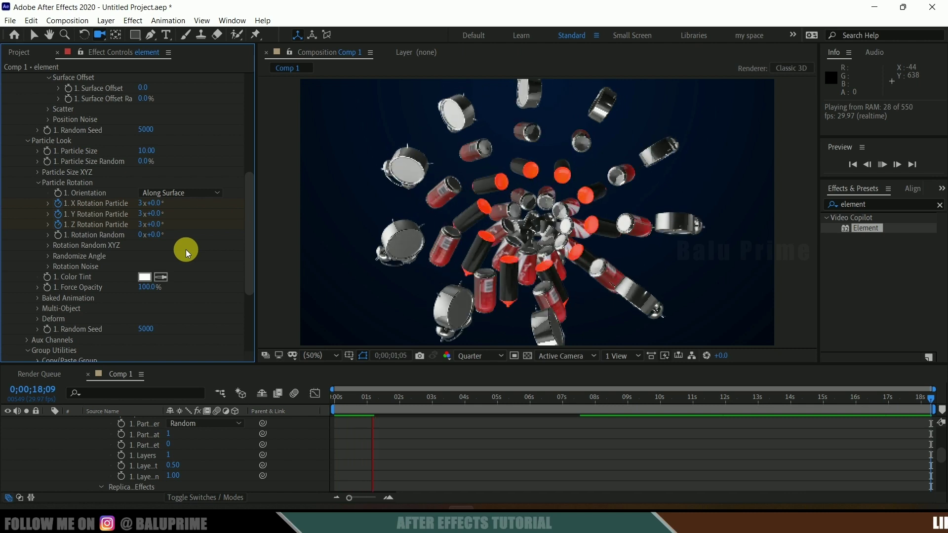
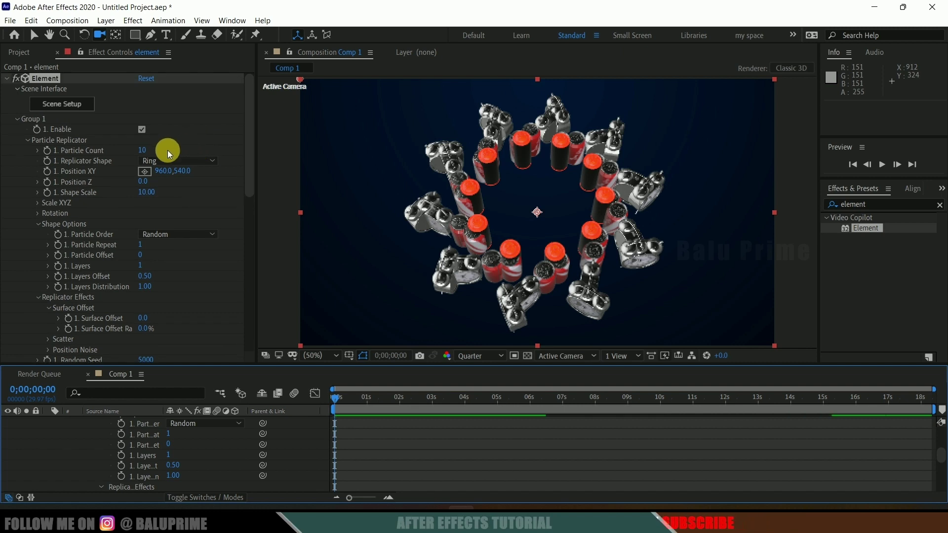
Set Group 1's Particle Count to 20 and preview the animation
click(142, 150)
text(20)
key(Return)
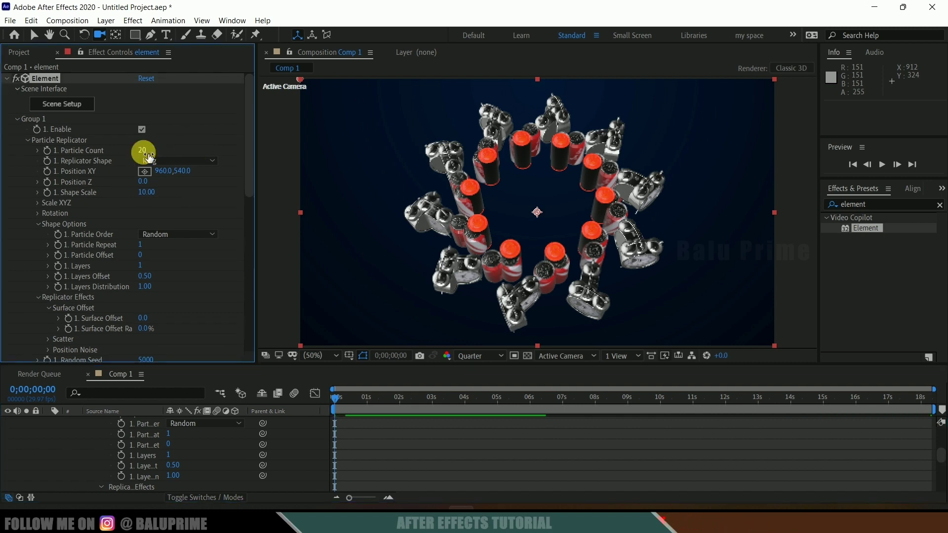
key(space)
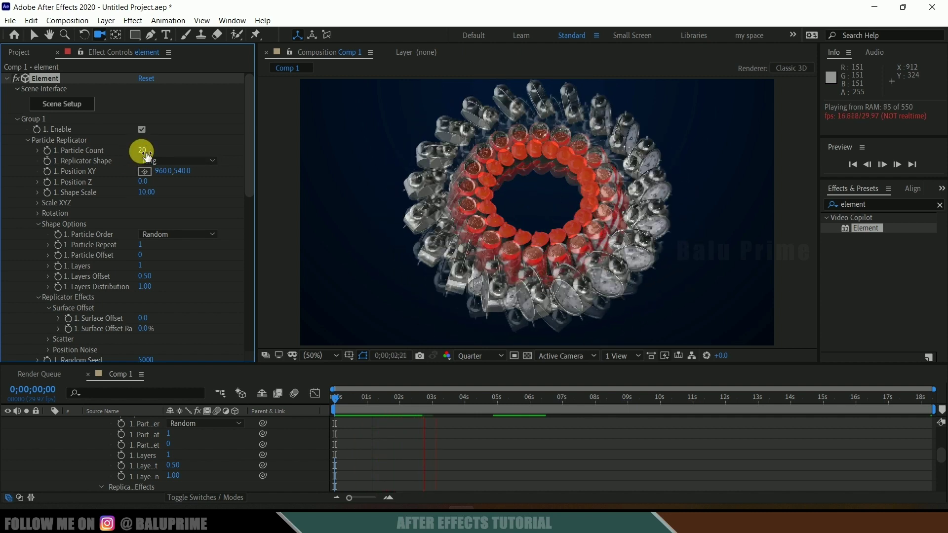
click(484, 269)
Enable Ambient Occlusion in SSAO mode in the Element effect's Render Settings
scroll(148, 321, down, 10)
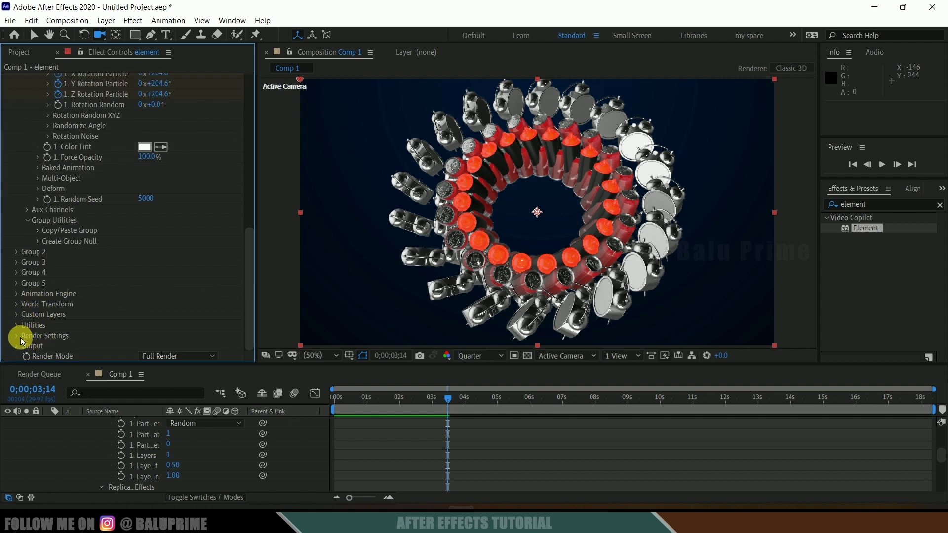
click(16, 336)
scroll(41, 290, down, 5)
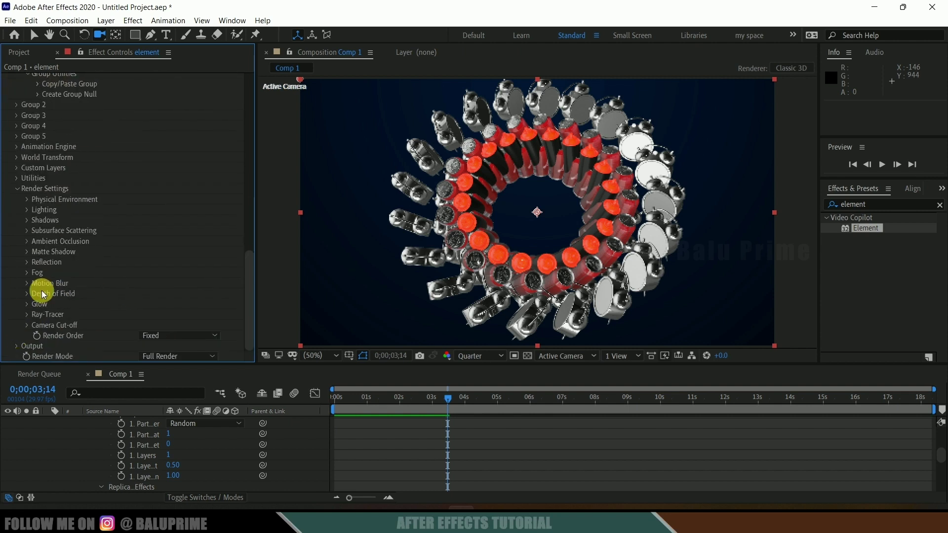
click(26, 241)
scroll(98, 237, down, 2)
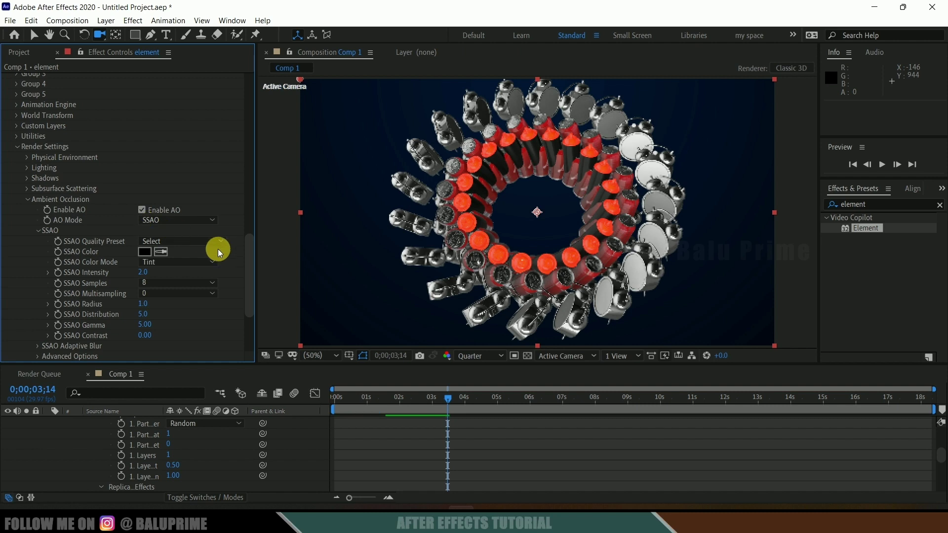
scroll(218, 249, down, 5)
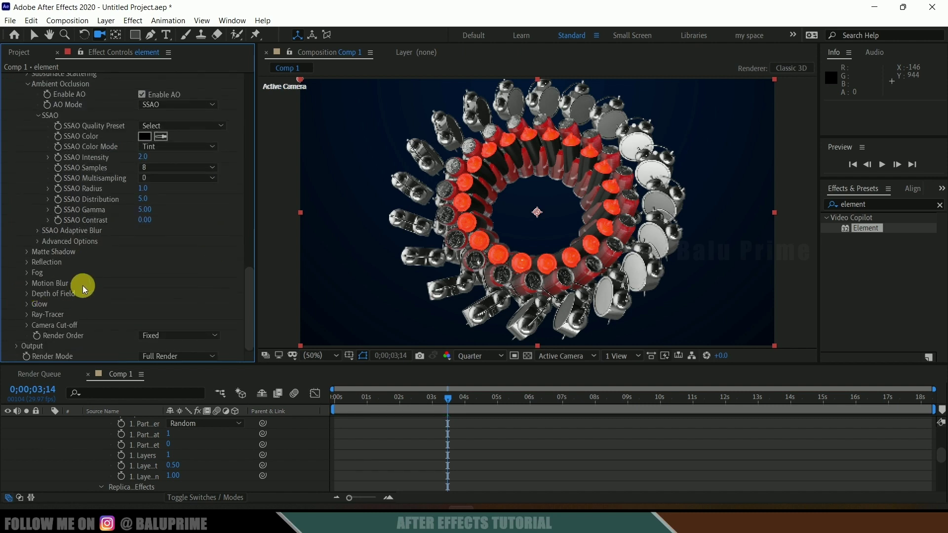
Enable Glow in the Element effect's Render Settings with a Glow Intensity of 0.5
click(30, 304)
scroll(22, 311, down, 5)
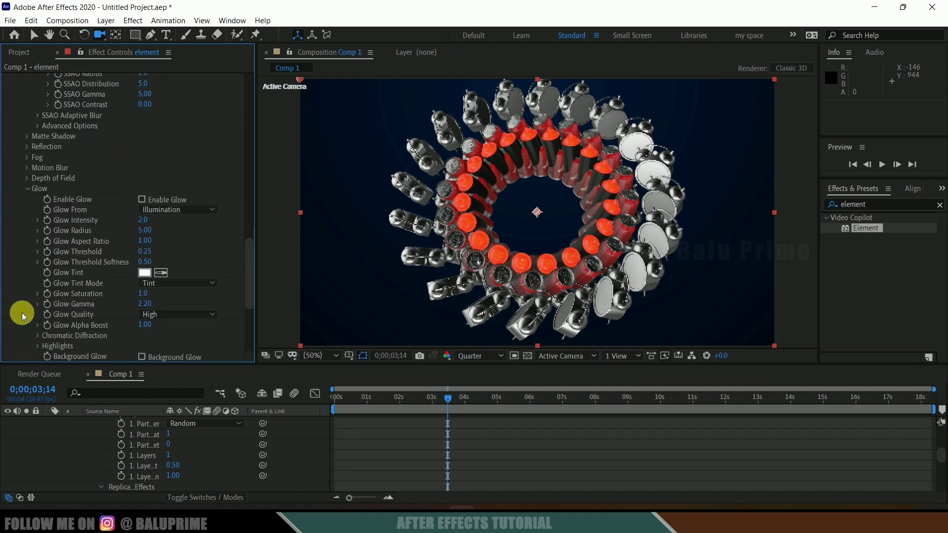
click(144, 220)
text(0.5)
key(Return)
scroll(214, 274, down, 2)
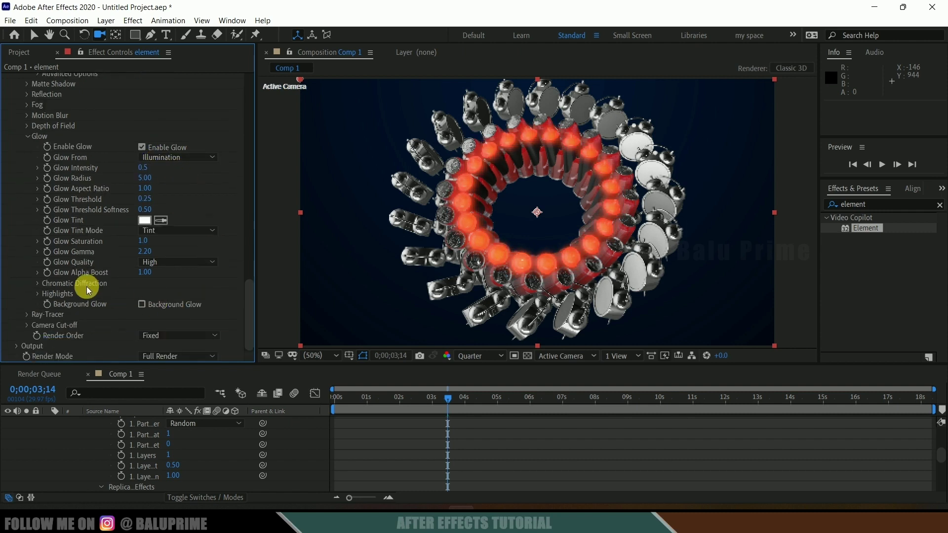
Collapse the element layer's properties in the timeline and duplicate the layer
scroll(87, 286, up, 4)
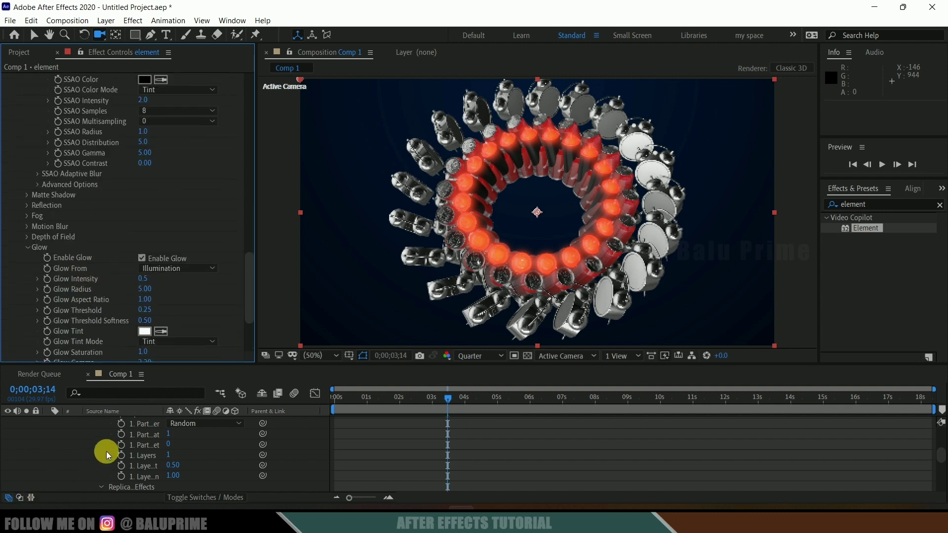
scroll(105, 452, up, 5)
click(126, 431)
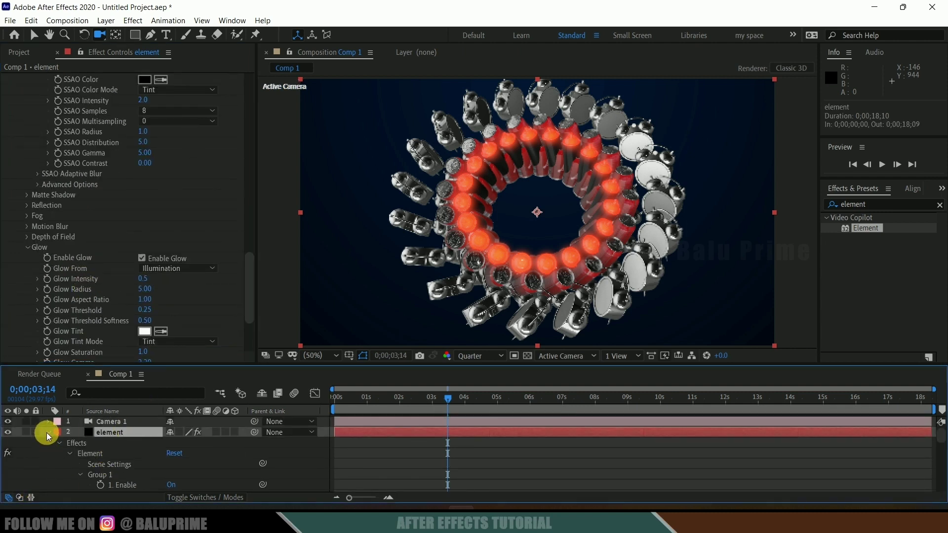
click(47, 432)
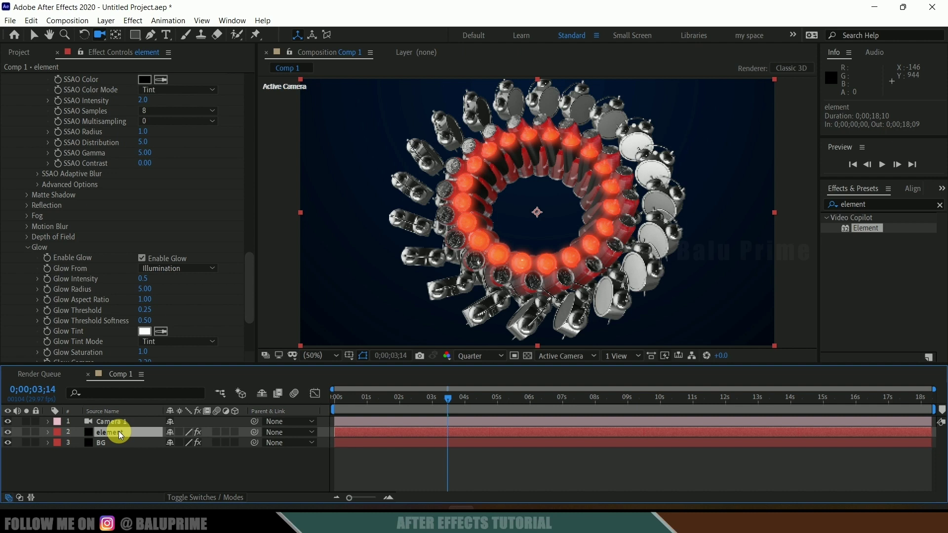
click(32, 20)
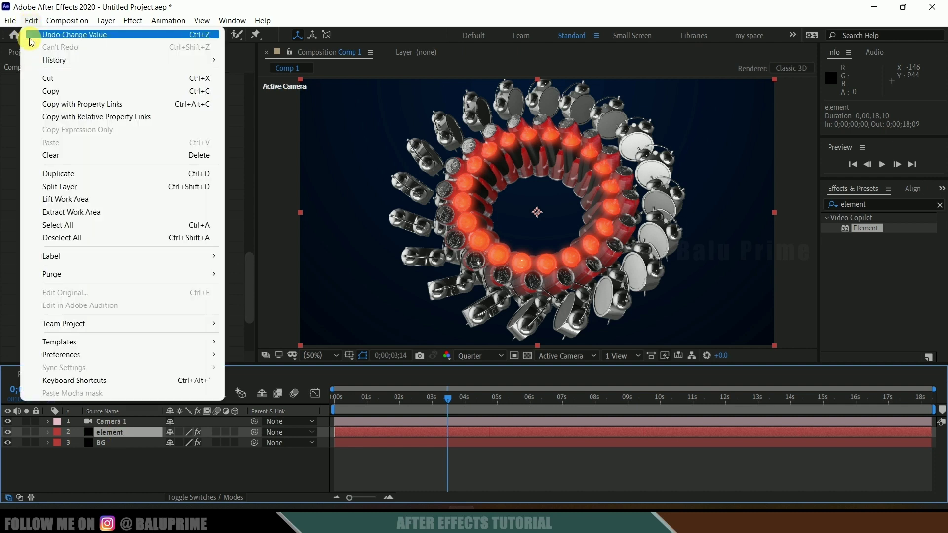
click(77, 170)
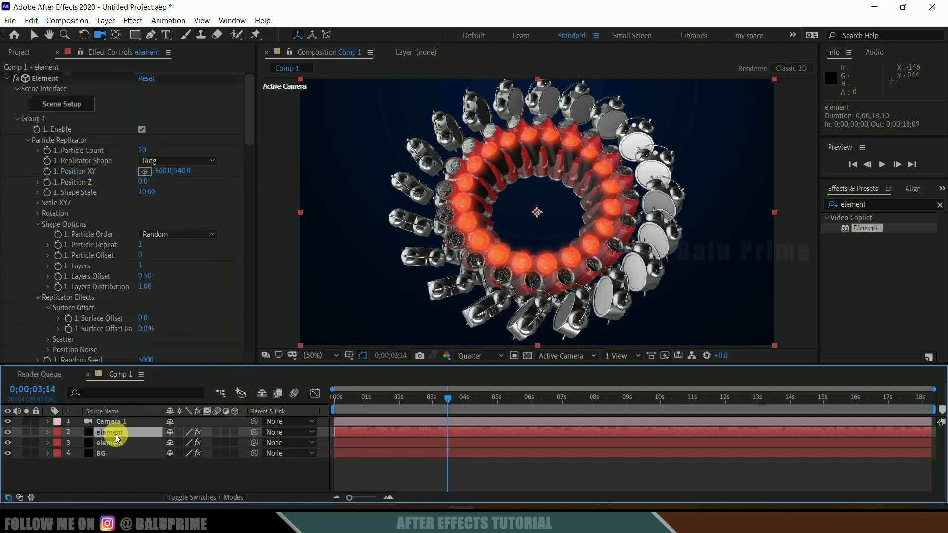
Set the upper element layer's Output to show only the Illumination pass
drag(244, 102, 257, 318)
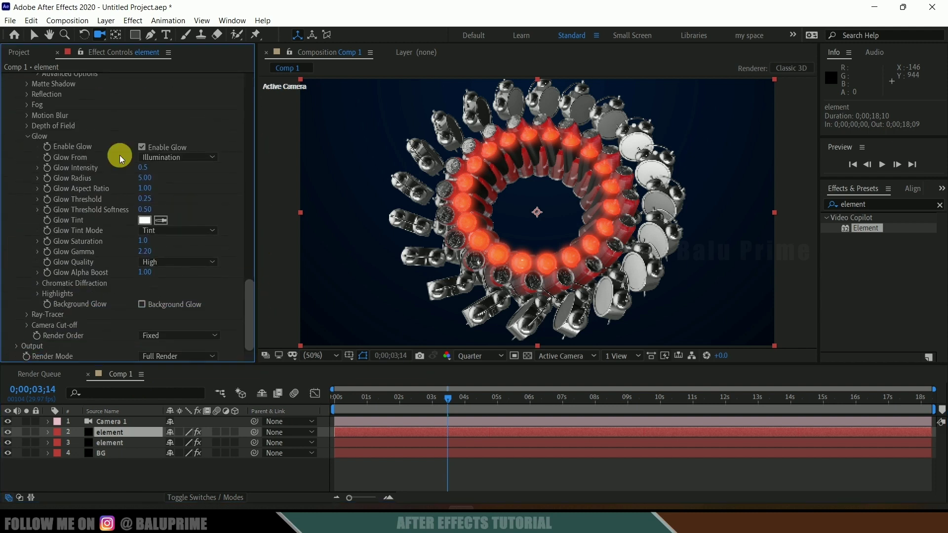
click(17, 346)
scroll(33, 309, down, 5)
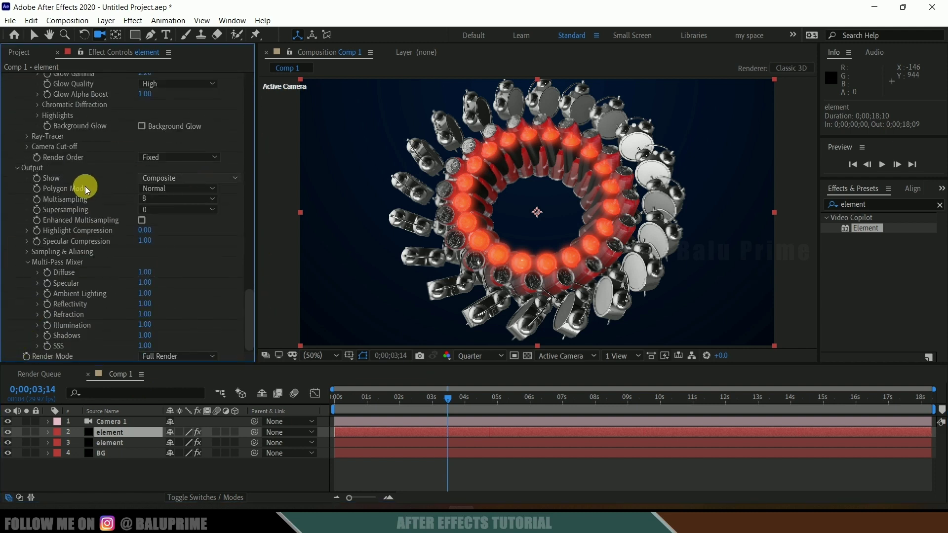
click(170, 178)
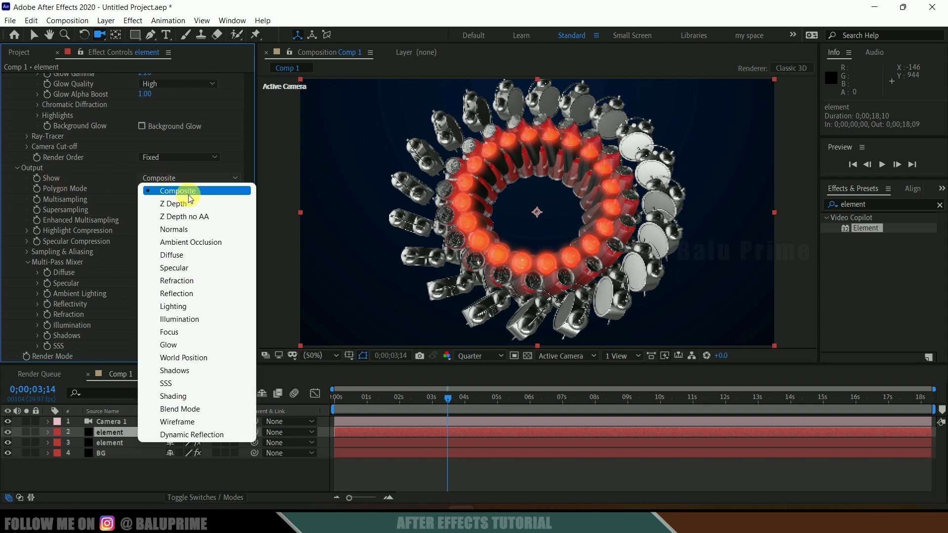
click(196, 320)
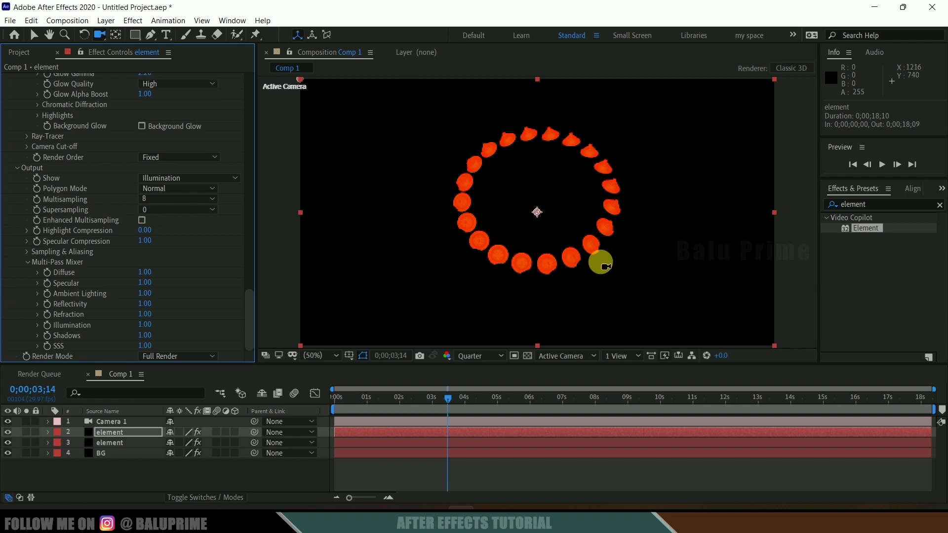
Apply the Stylize Glow effect to the upper element layer with a Glow Radius of 183 and a Glow Threshold of 40%
click(886, 209)
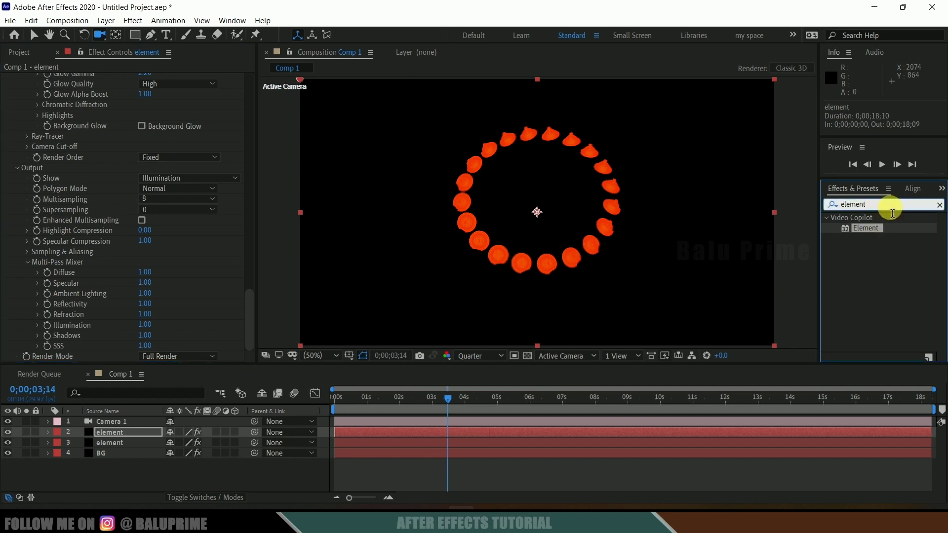
text(glow)
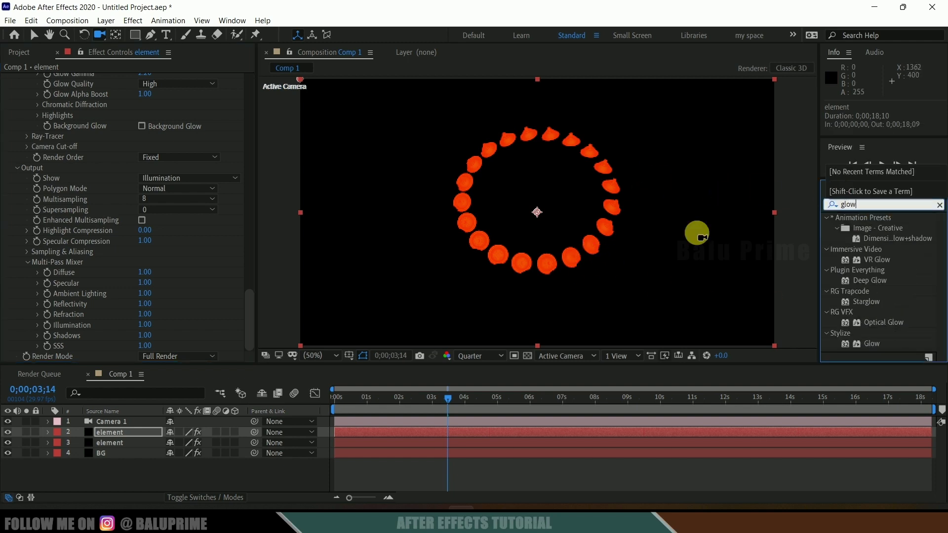
drag(874, 346, 119, 435)
key(v)
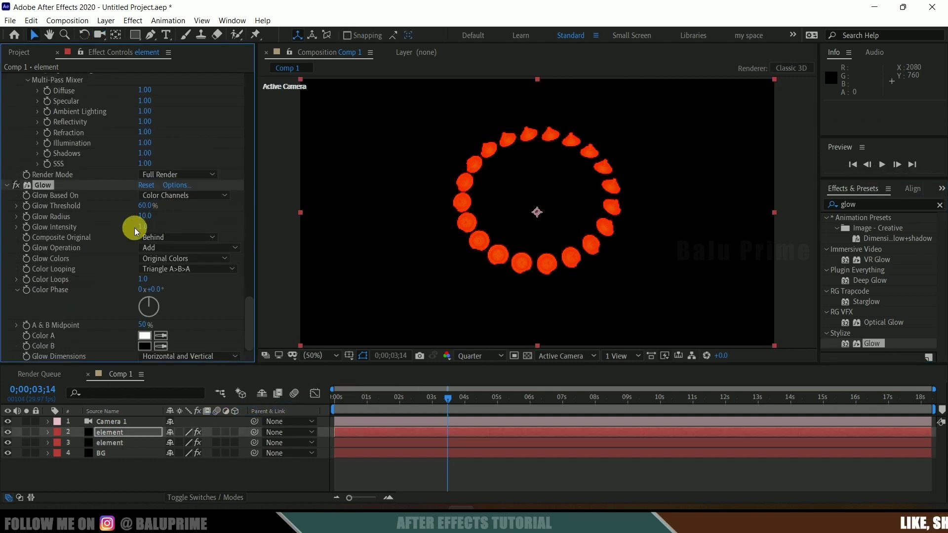
drag(156, 214, 234, 214)
drag(150, 205, 122, 208)
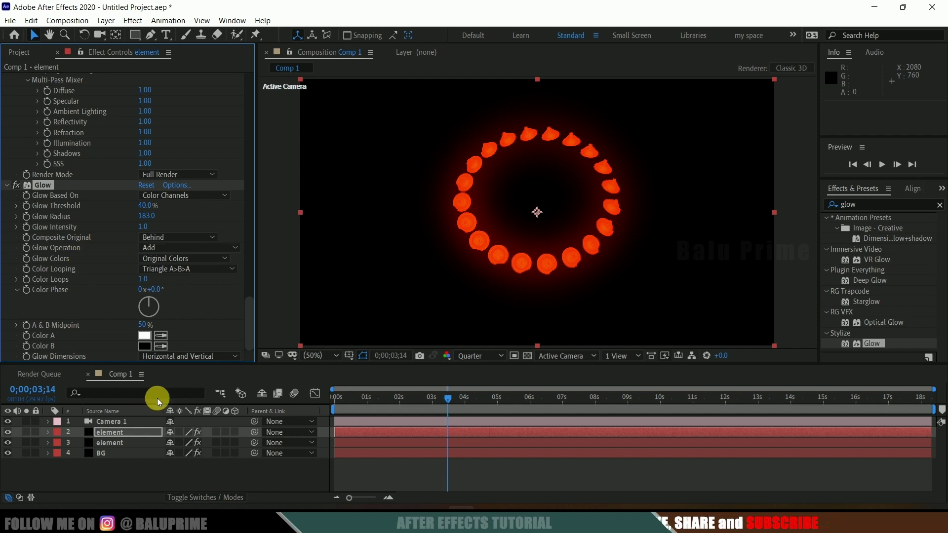
Set the upper element layer's blending mode to Add and check the result in playback
click(193, 496)
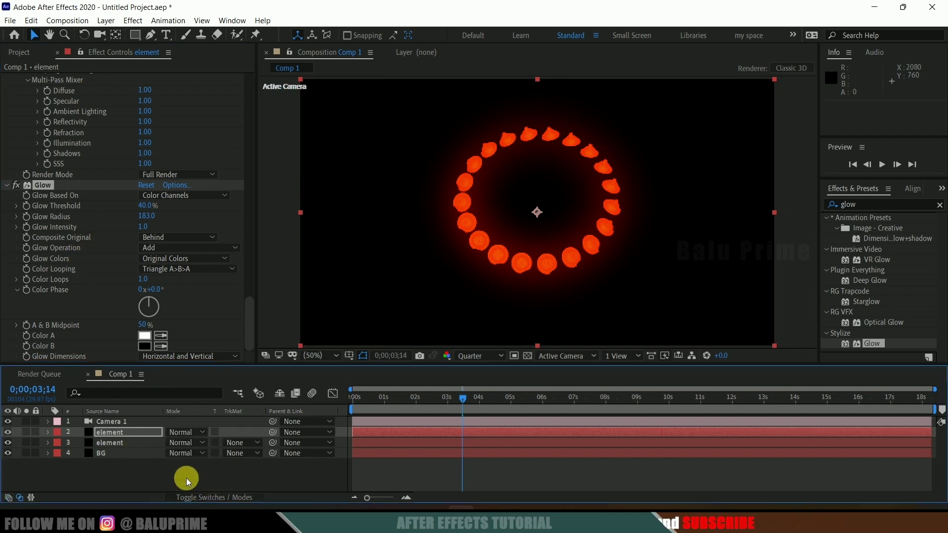
click(181, 433)
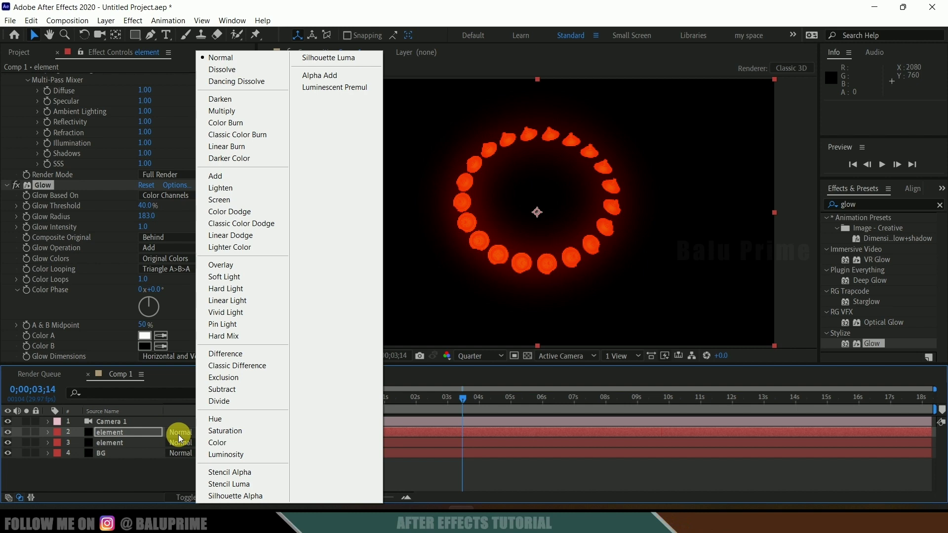
click(233, 177)
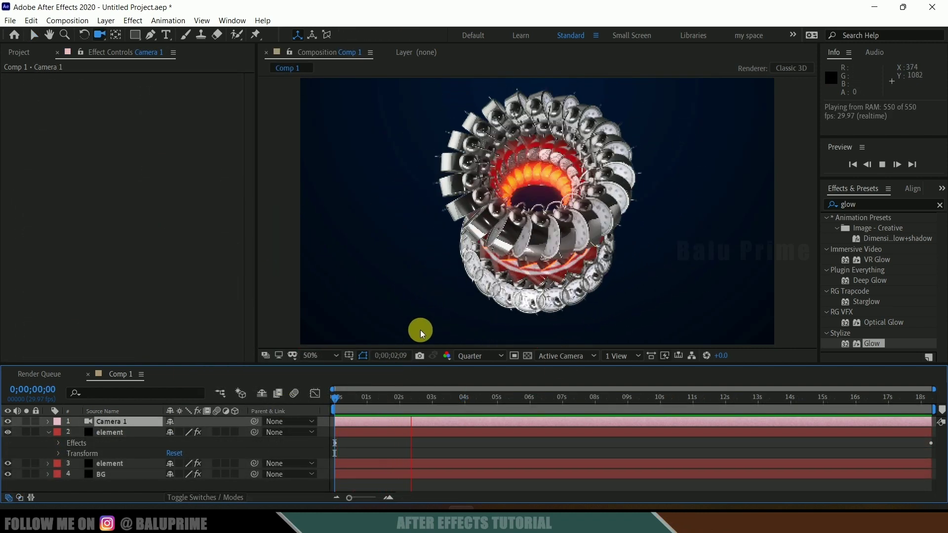
key(space)
key(c)
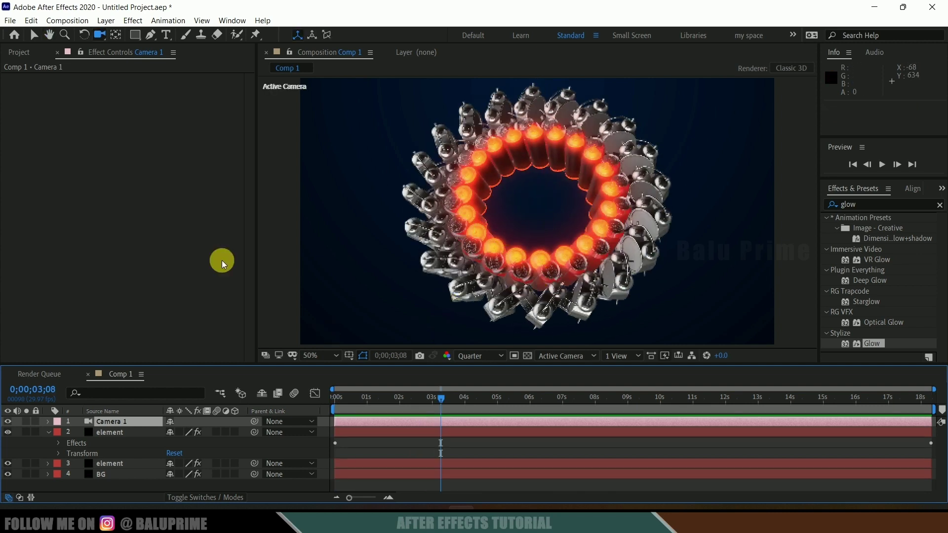
Look over Camera 1's transform properties and add a null object to the composition
click(47, 422)
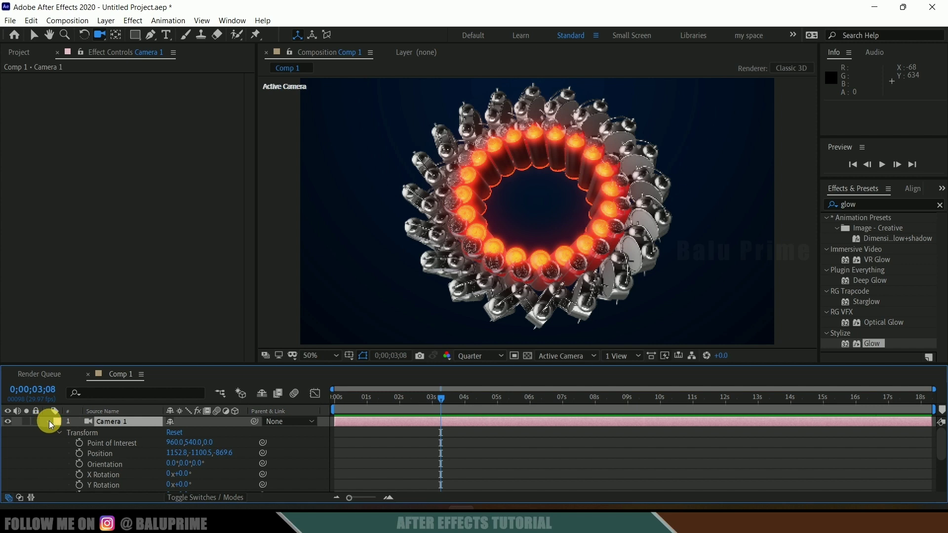
click(48, 421)
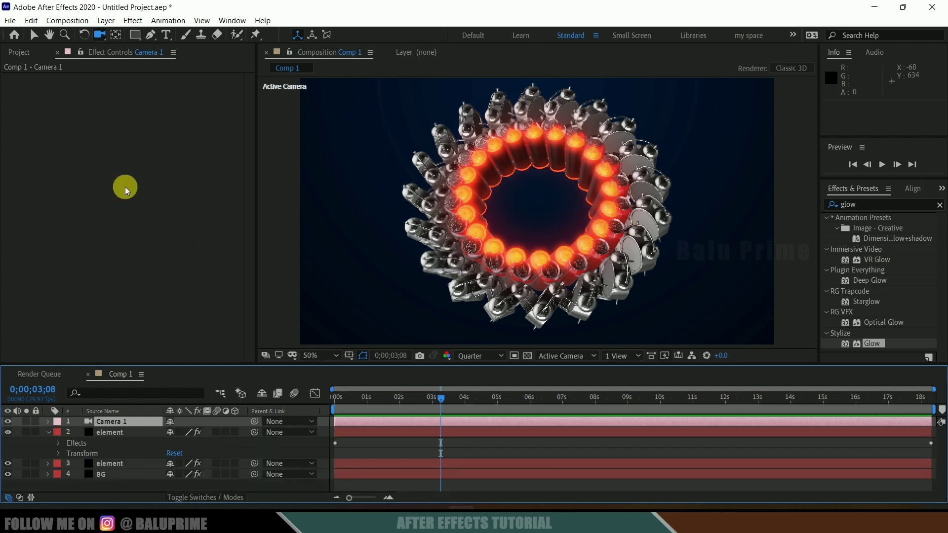
click(107, 20)
mouse_move(121, 34)
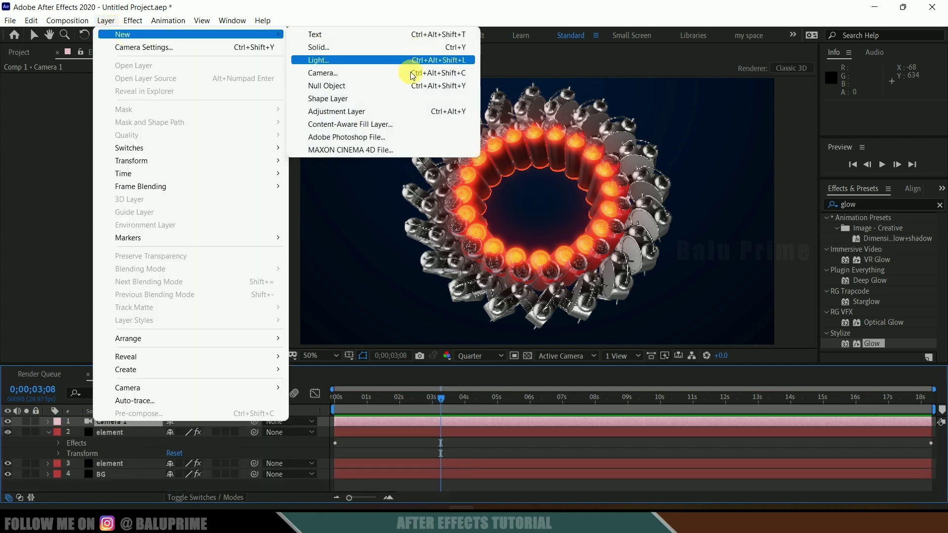
click(364, 86)
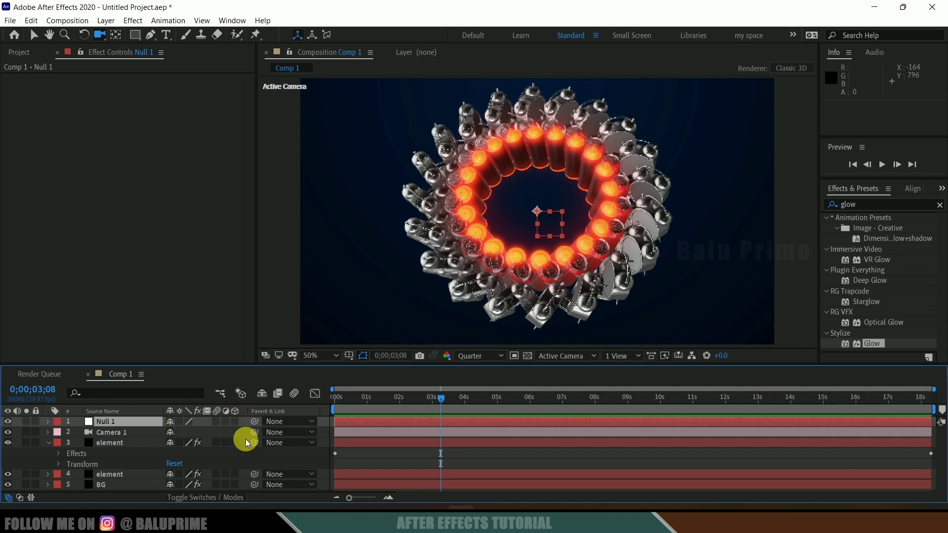
Make Null 1 a 3D layer and parent Camera 1 to it
click(207, 497)
click(208, 497)
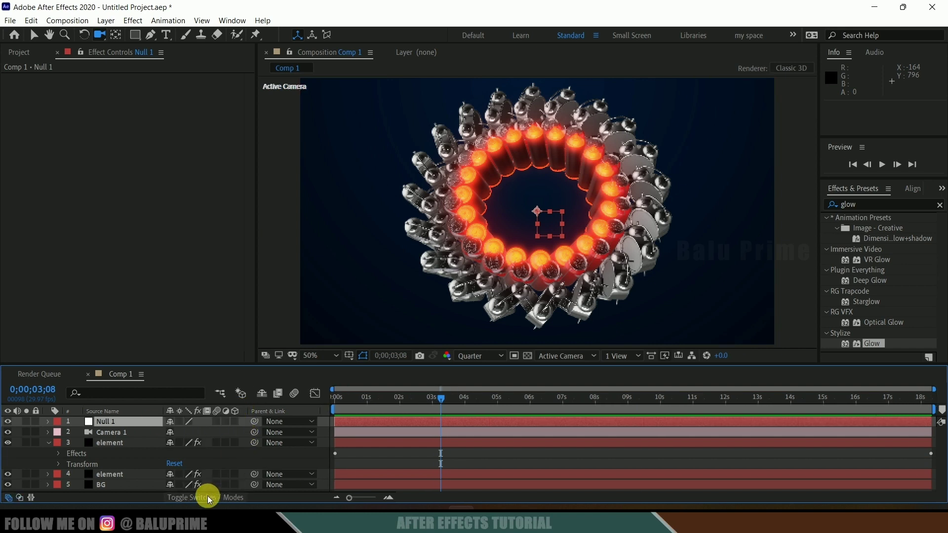
click(235, 421)
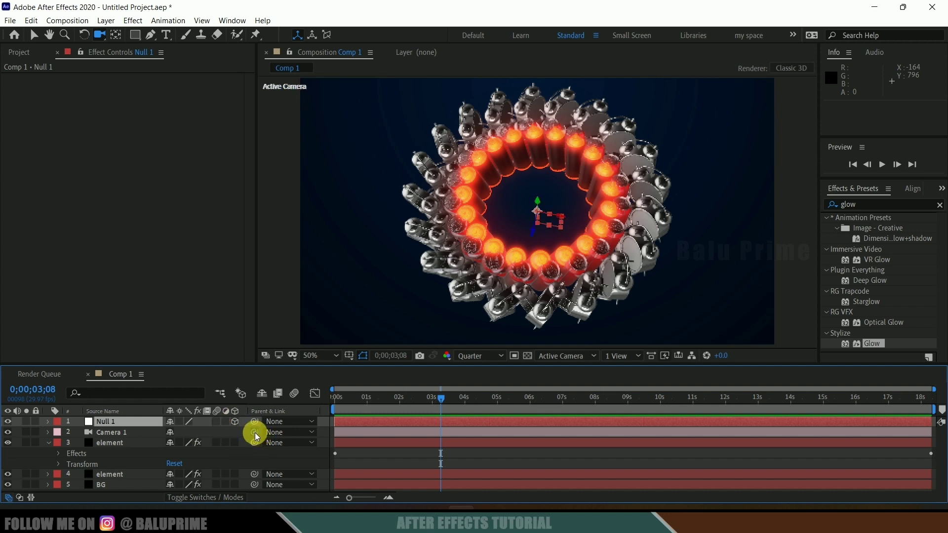
drag(188, 434, 117, 420)
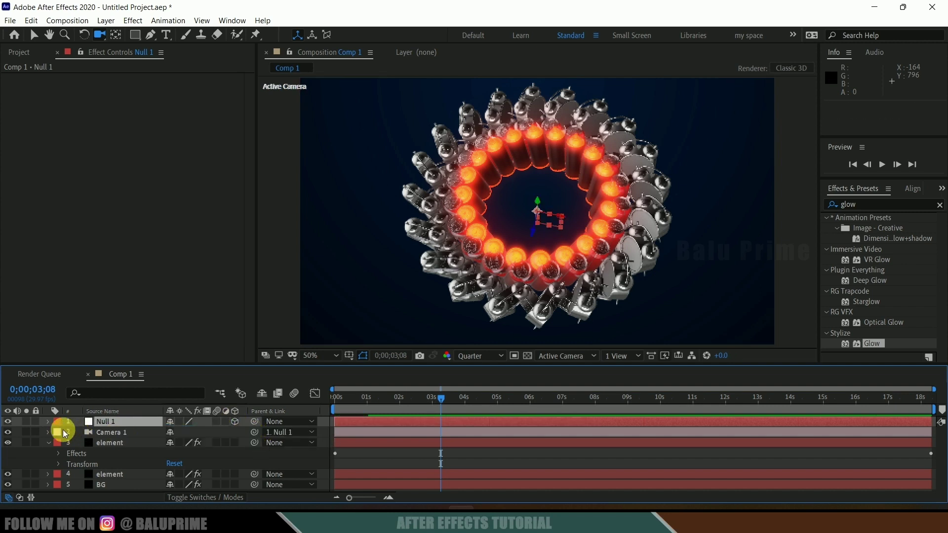
Reveal Null 1's rotation properties and keyframe its Orientation at the start of the composition with a Z value of 35°
key(r)
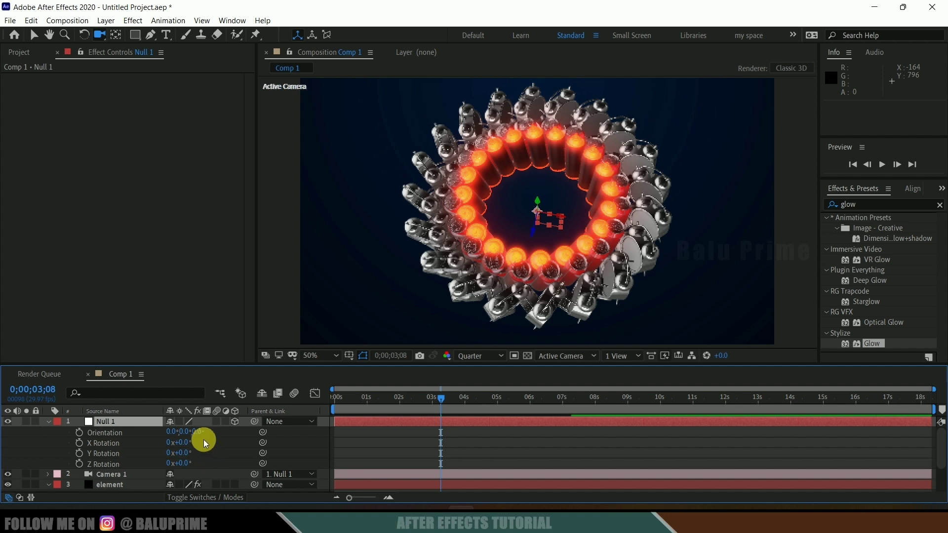
drag(197, 432, 218, 434)
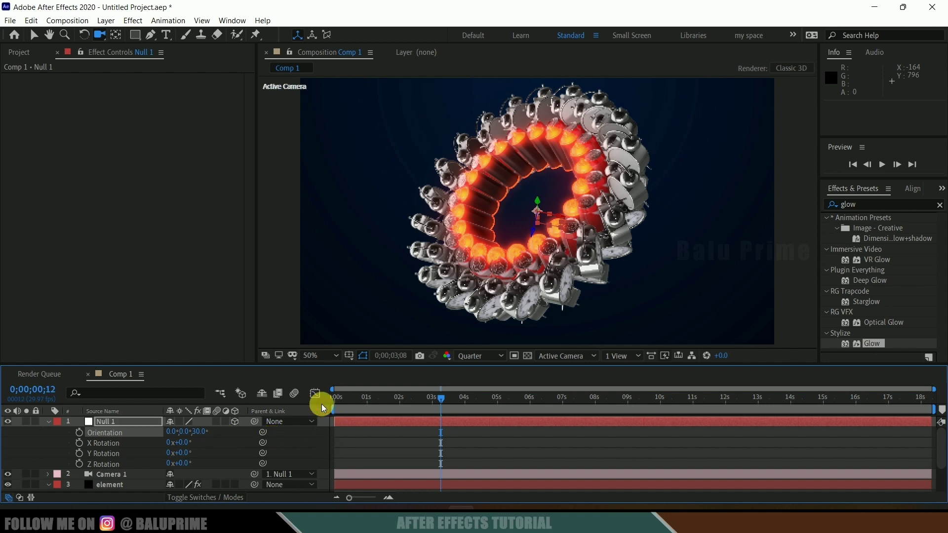
drag(345, 400, 301, 404)
click(79, 432)
text(35)
key(Return)
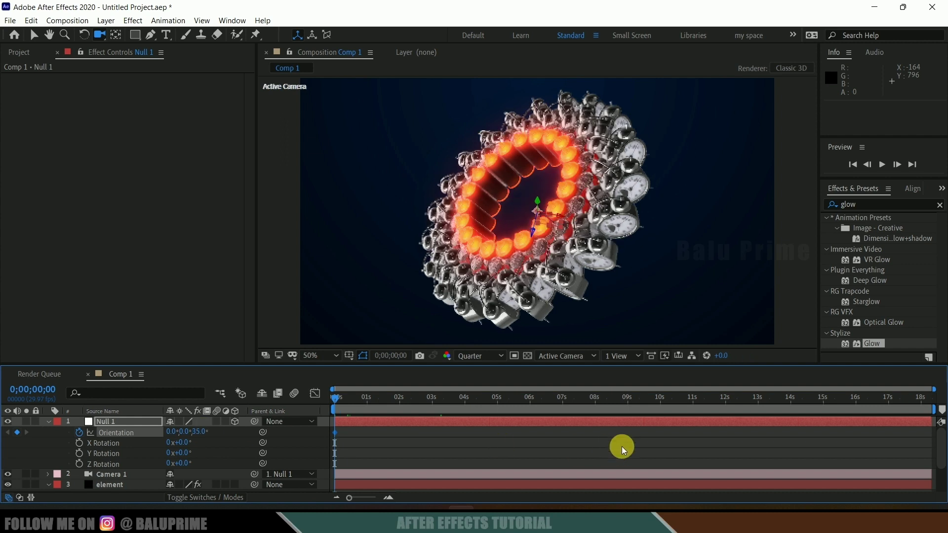
Set Null 1's Z Orientation to 20° at the 9-second mark as a second keyframe
click(626, 400)
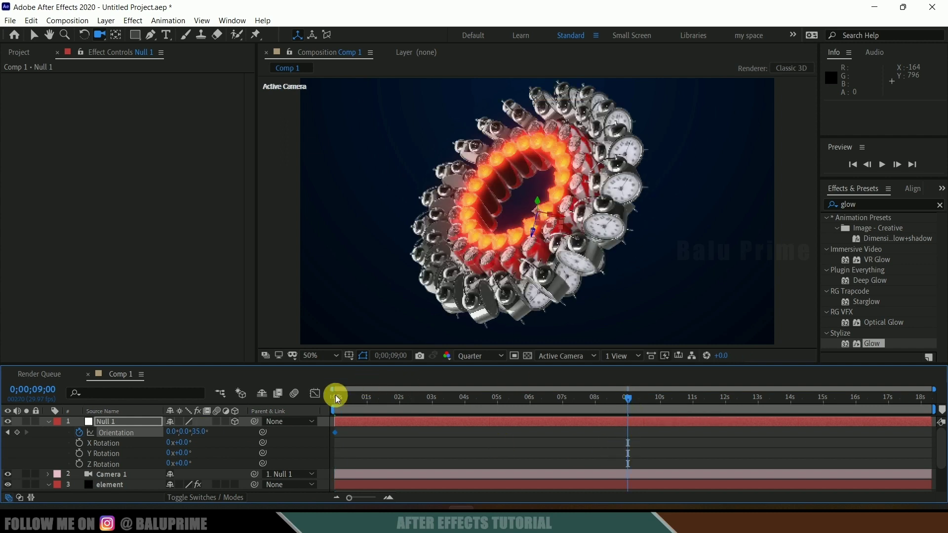
click(199, 432)
text(20)
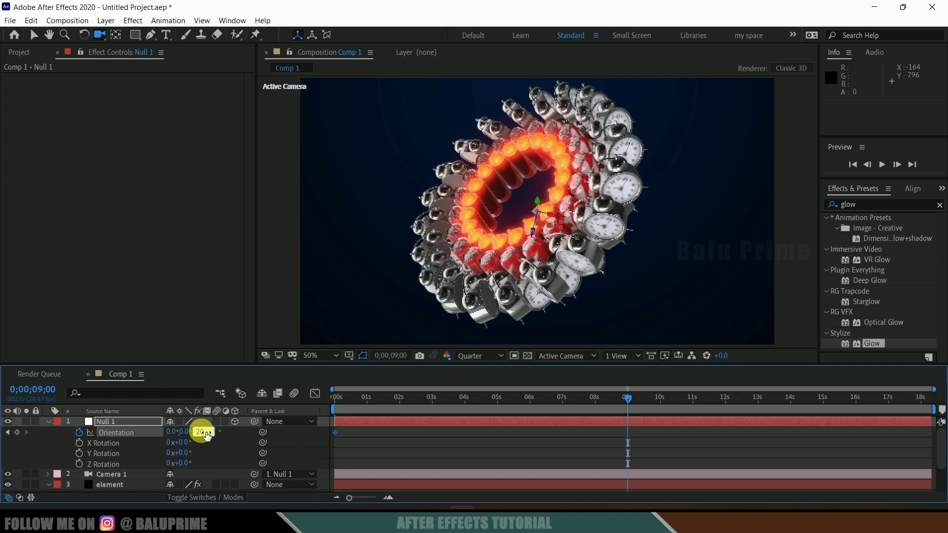
key(Return)
Add a third Orientation keyframe for Null 1 at the end of the composition and play the animation from the start
drag(638, 400, 931, 397)
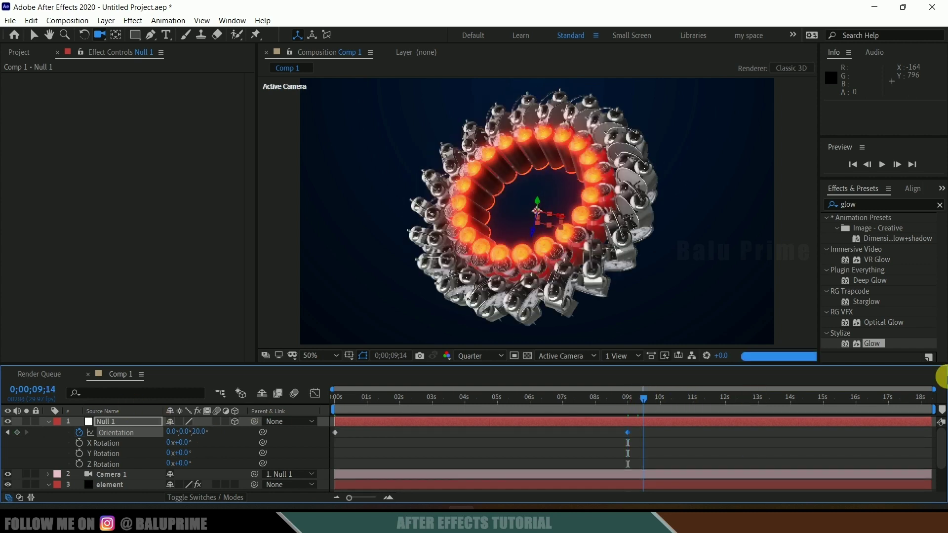
key(Return)
click(289, 393)
key(Home)
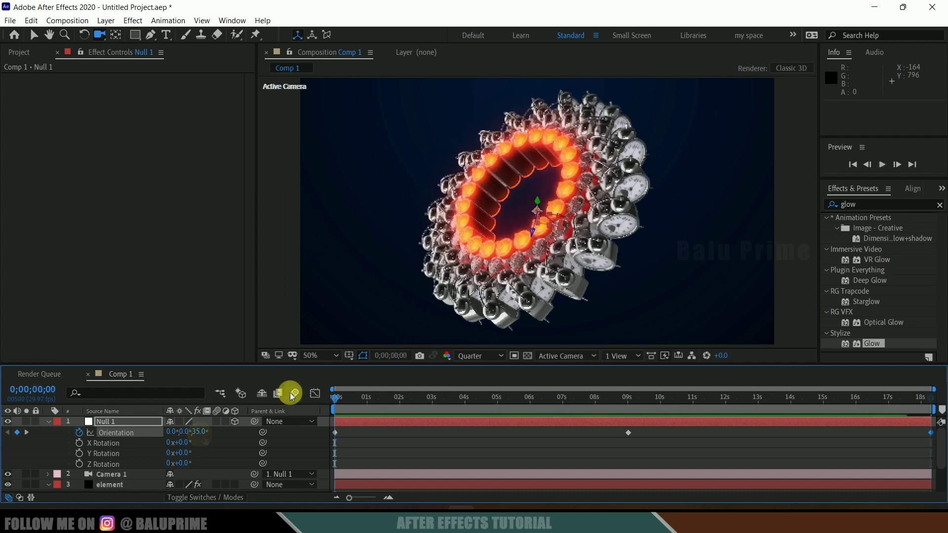
key(space)
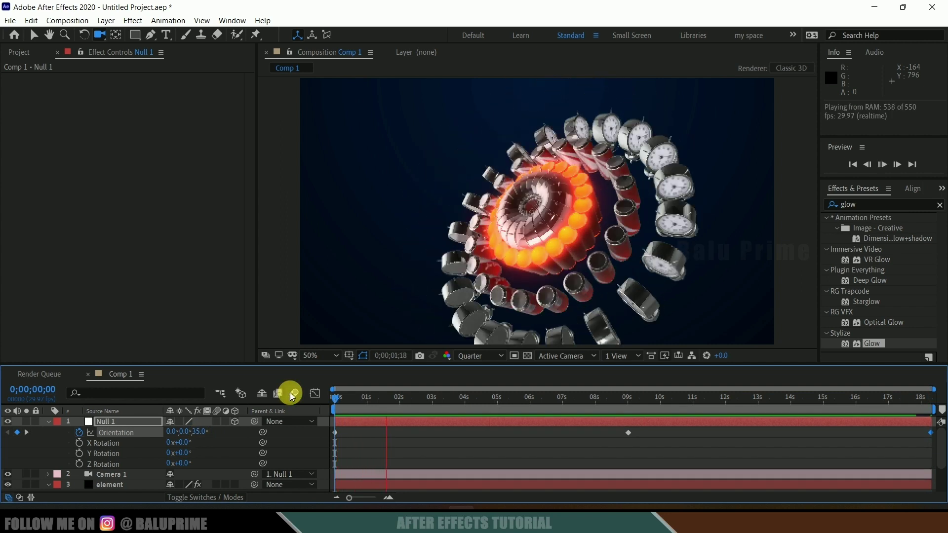